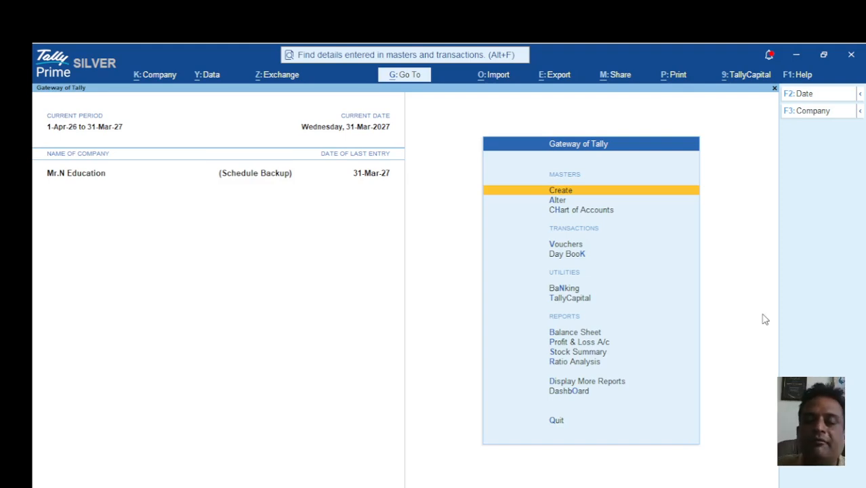
click(448, 486)
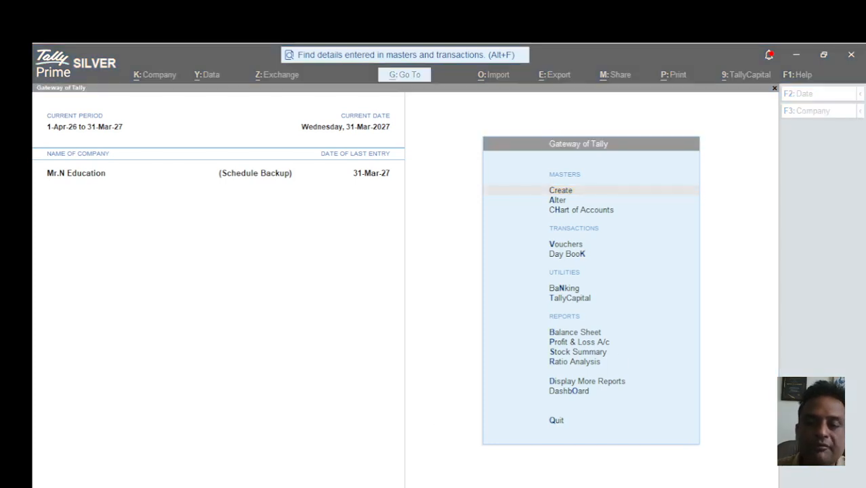
key(Escape)
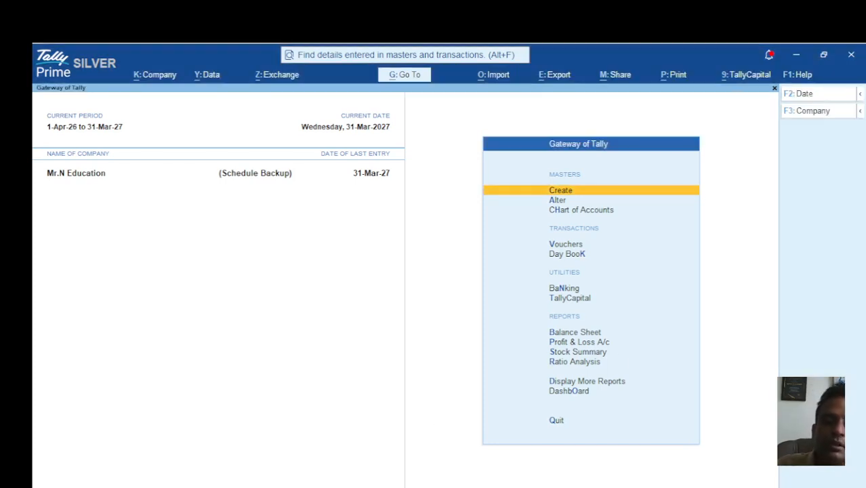
- Enable separate Actual and Billed Quantity columns in invoices in the company features, keeping the Percentage discount format, and save
key(F11)
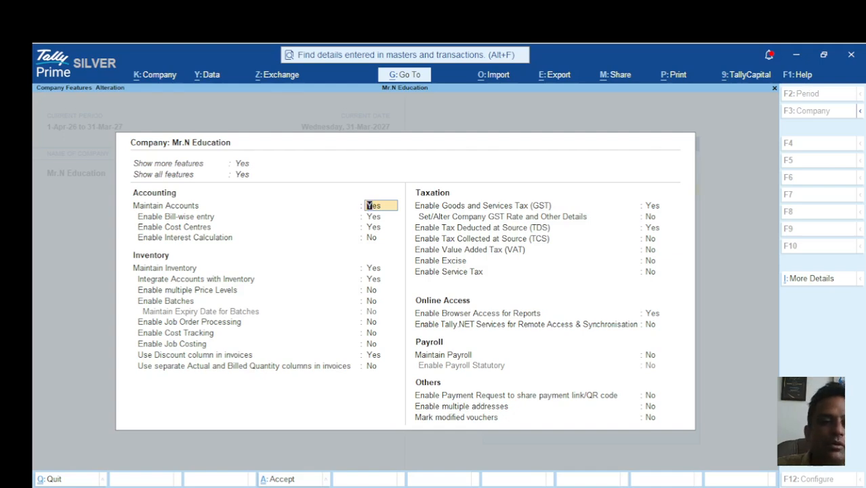
key(Return)
key(Return)
key(Return)
key(Return)
key(Return)
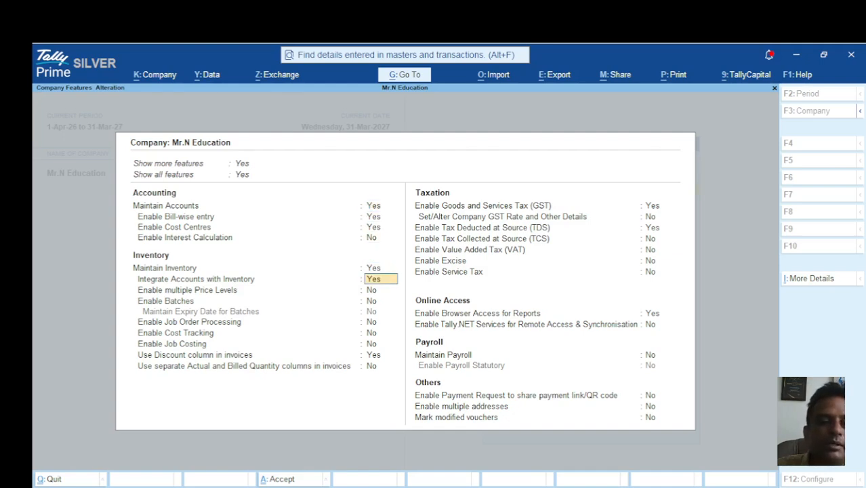
key(Return)
key(Return)
key(Return)
key(Return)
key(Return)
key(Return)
key(Return)
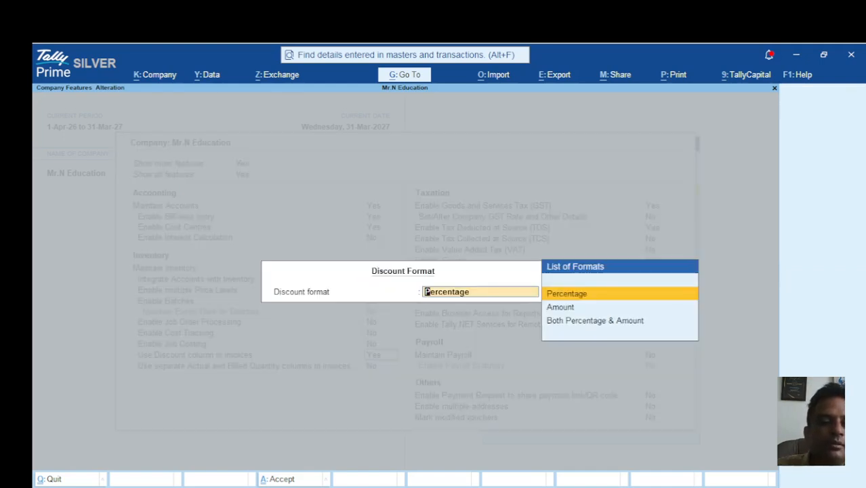
key(Return)
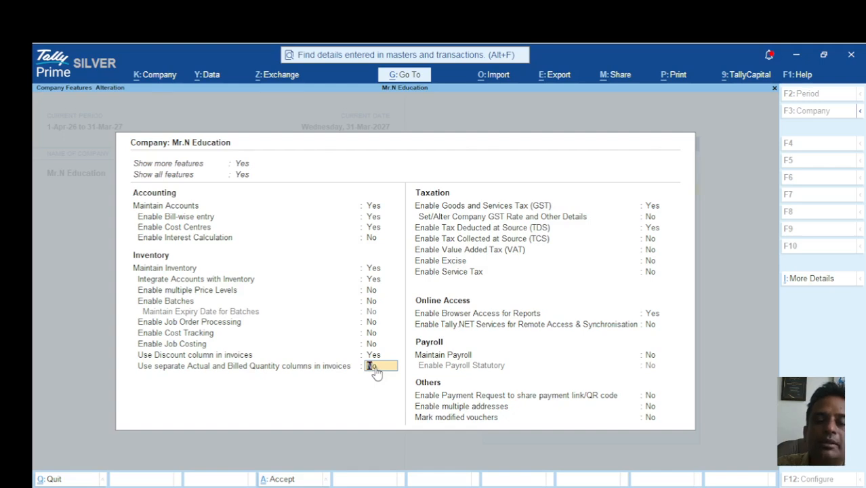
text(y)
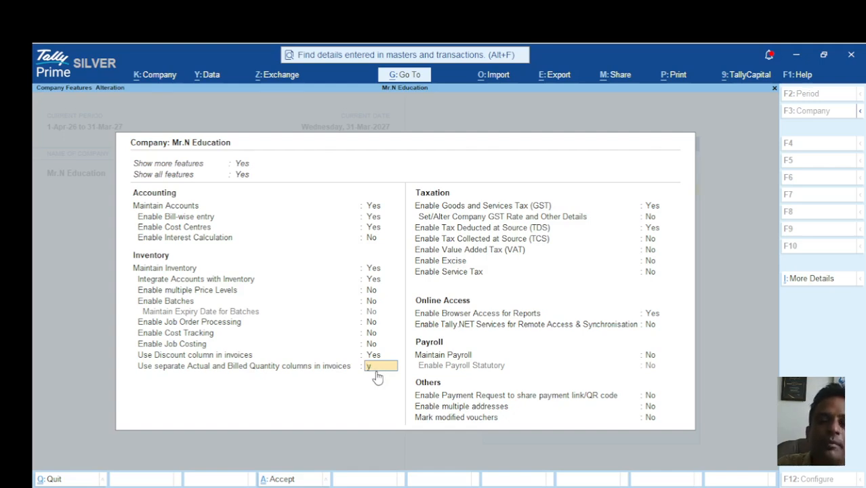
key(Return)
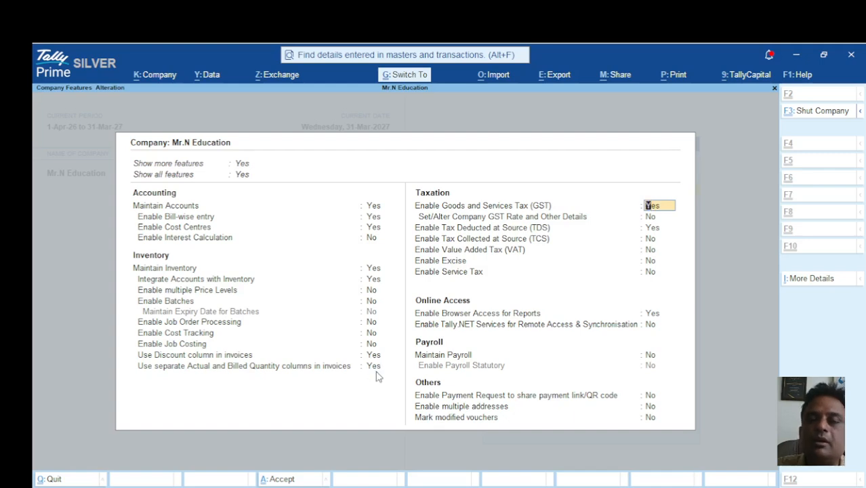
key(ctrl+a)
click(485, 486)
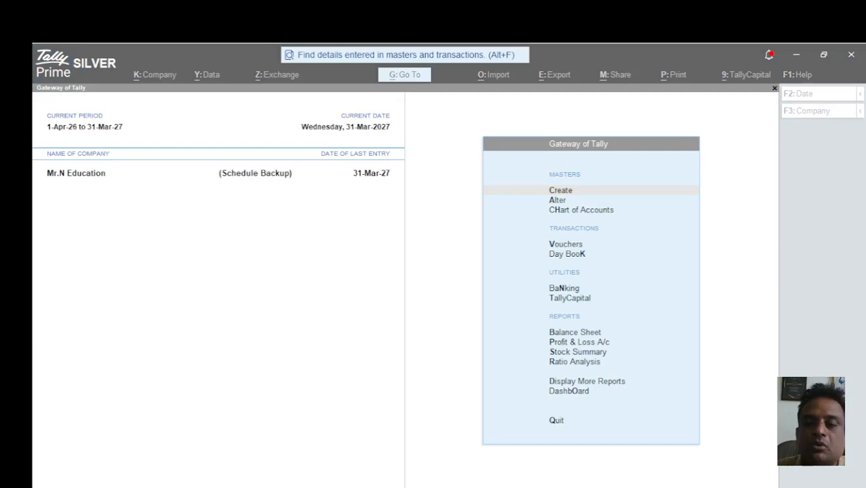
key(alt+Tab)
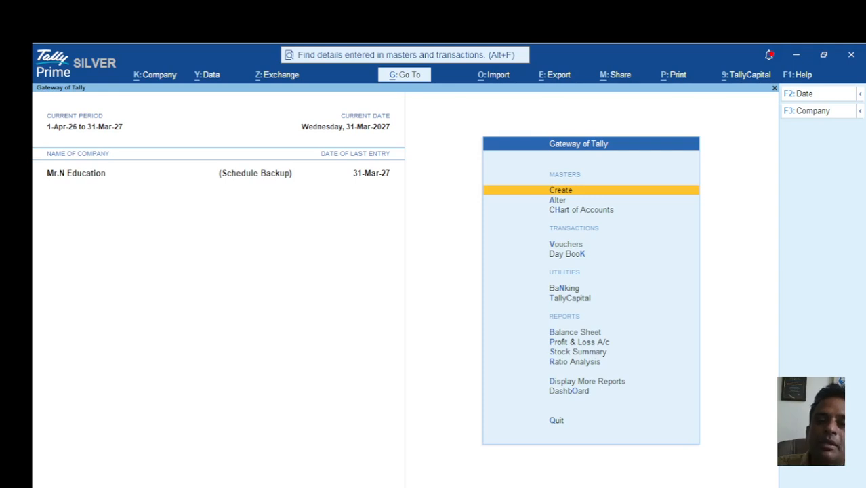
- Start a new purchase voucher and set its date to 15-Apr-26
key(Down)
key(Down)
key(Down)
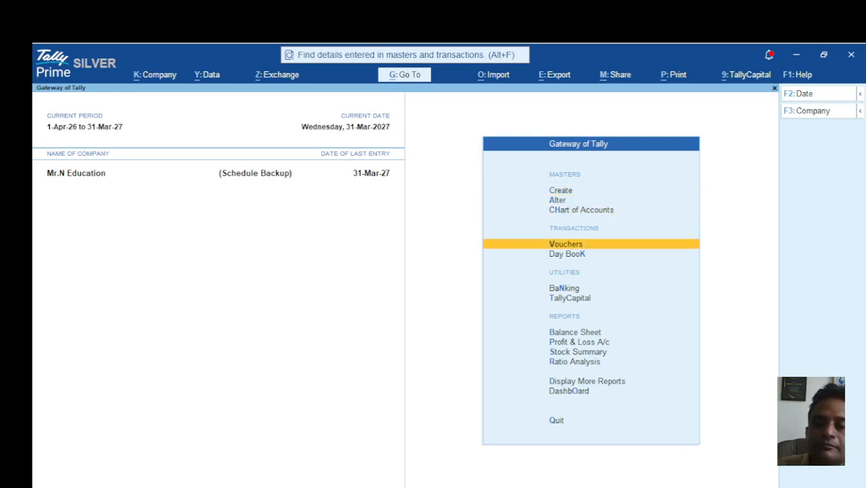
key(Return)
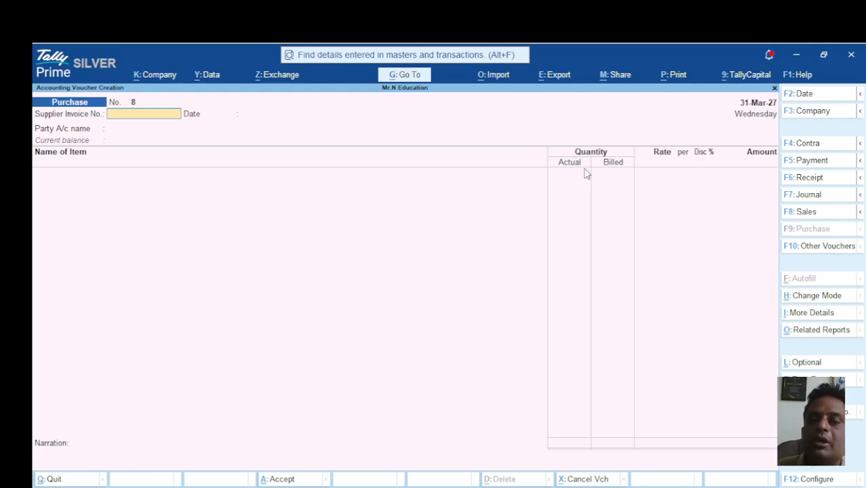
key(F2)
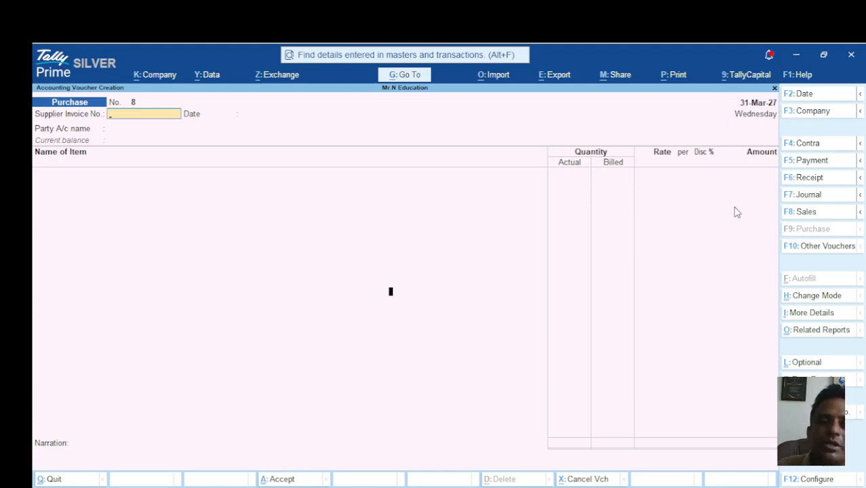
text(15-4)
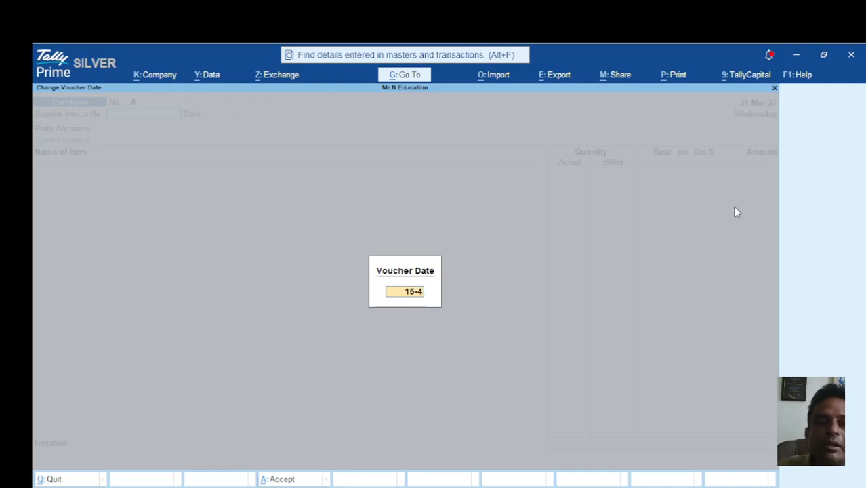
key(Return)
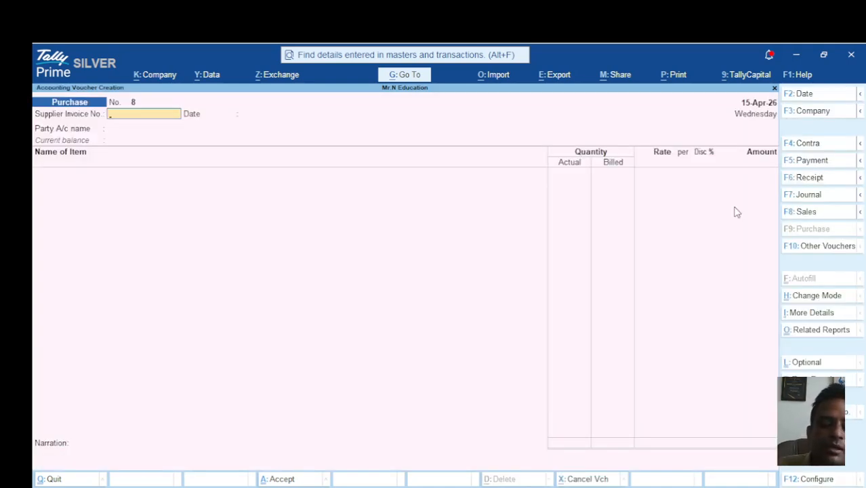
- Enter supplier invoice number G-0098 in the purchase voucher and accept 15-Apr-26 as its invoice date
text(G)
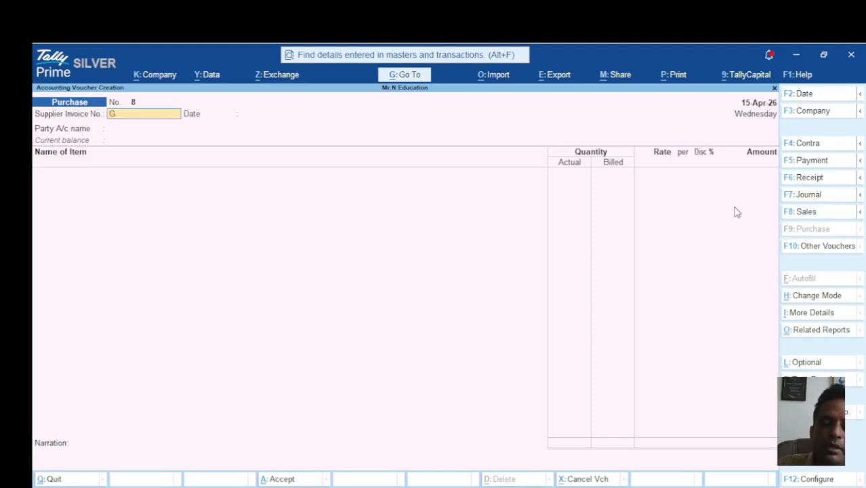
text(-0098)
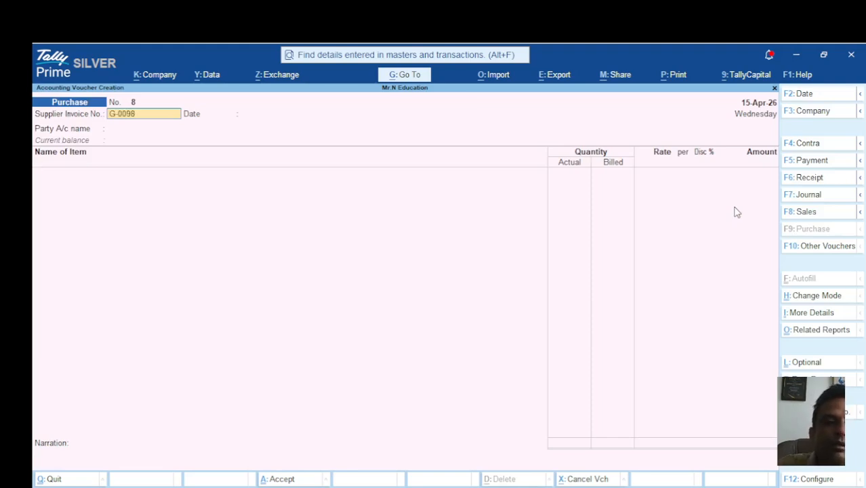
key(Return)
key(Return)
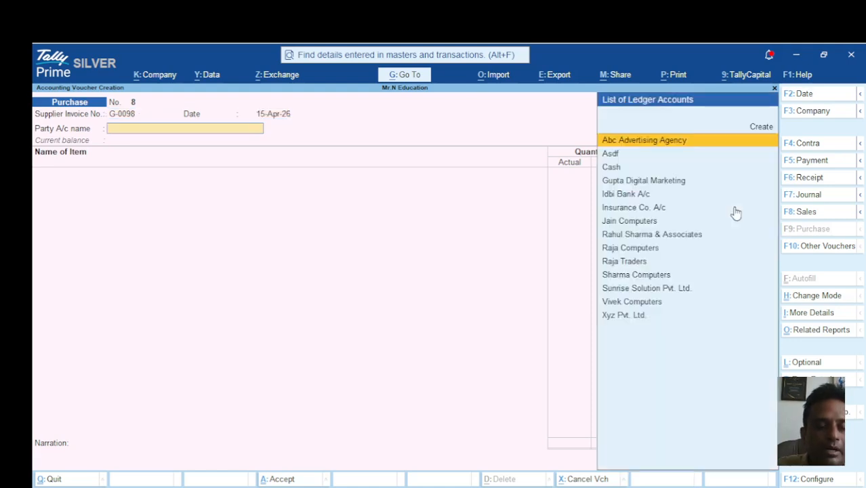
- Start creating a new ledger named Gupta Computers for the voucher's party account
key(alt+c)
text(G)
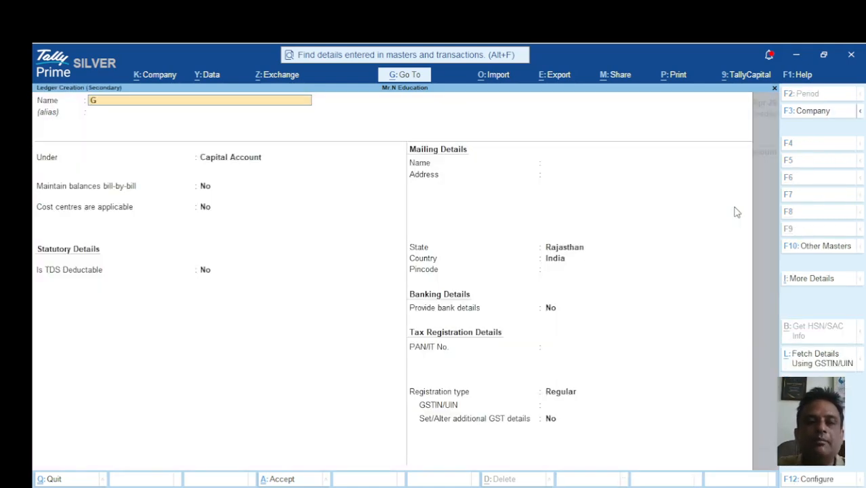
text(upta Compute)
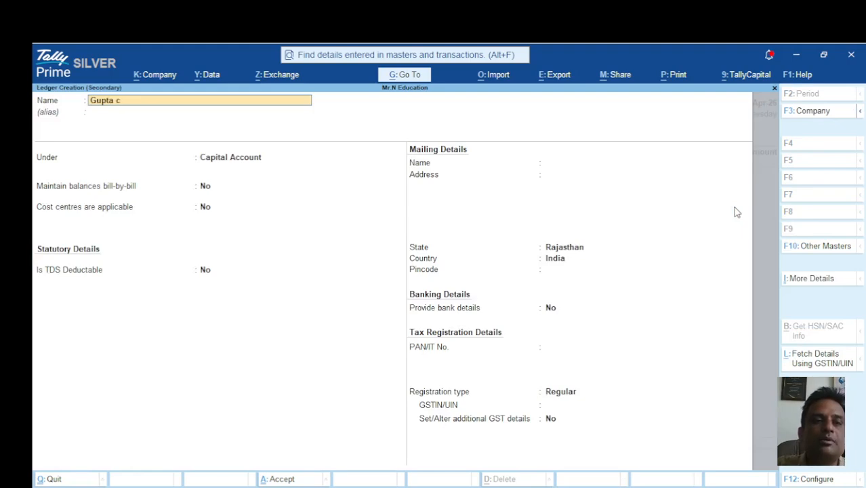
text(r)
key(BackSpace)
text(ers)
key(Return)
- Place the new ledger under Sundry Creditors and keep bill-by-bill balances on with no default credit period
text(S)
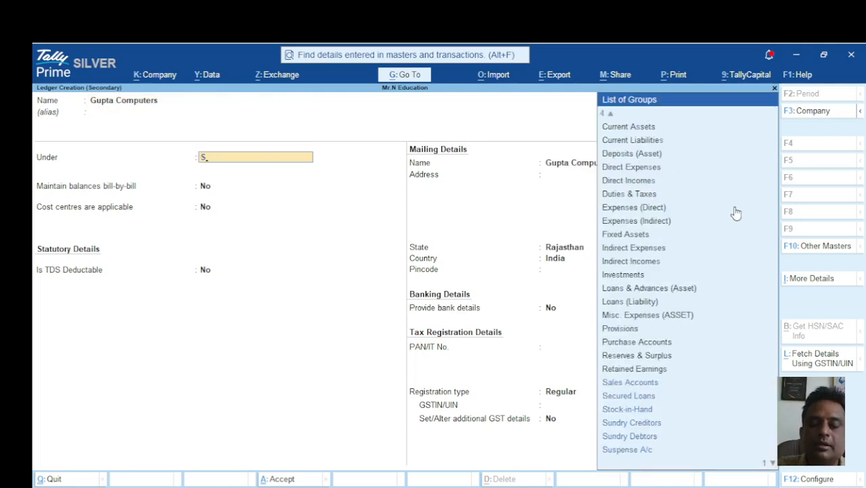
key(Down)
key(Down)
key(Down)
key(Down)
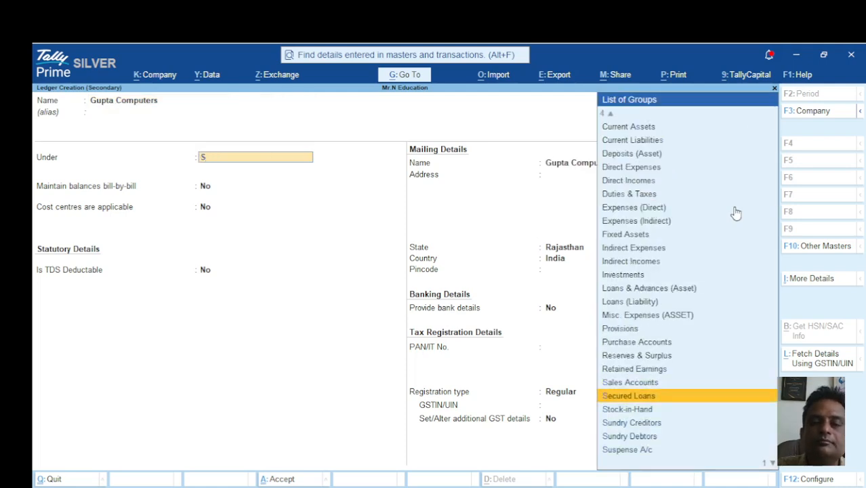
key(Return)
key(Return)
key(Return)
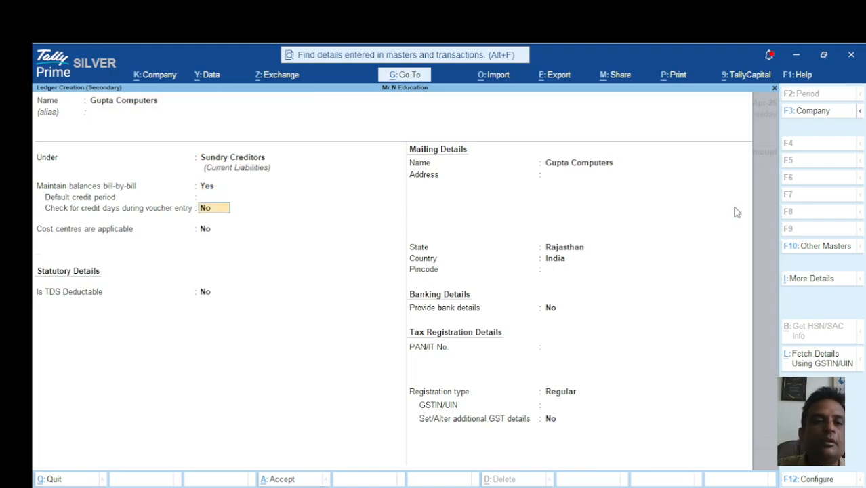
- Enter the supplier's postal address in the ledger's mailing details
key(Return)
key(Return)
key(Return)
key(Return)
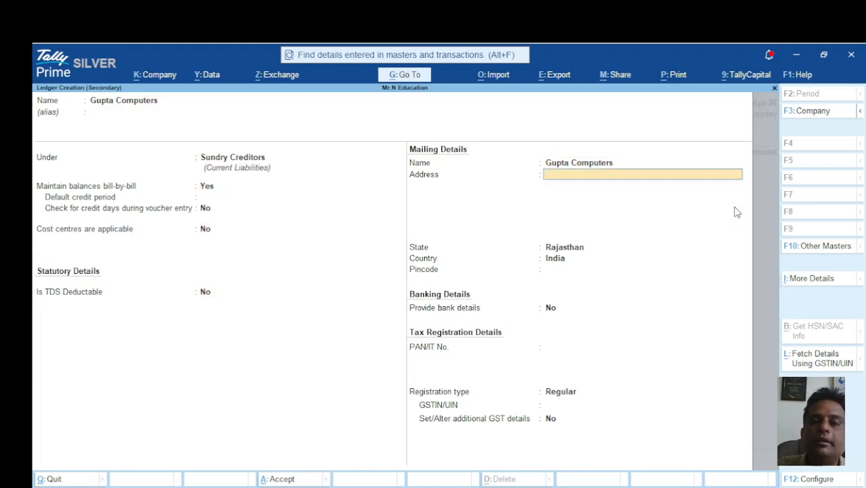
text(V)
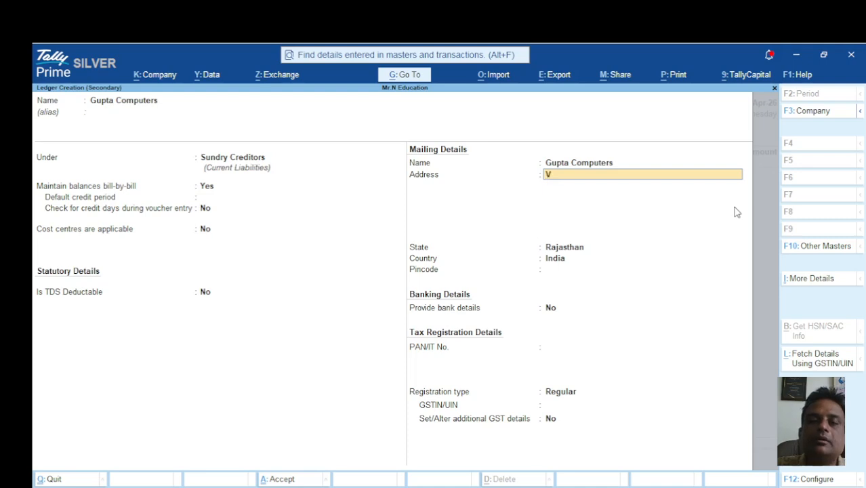
text(aishali Nagar Hja)
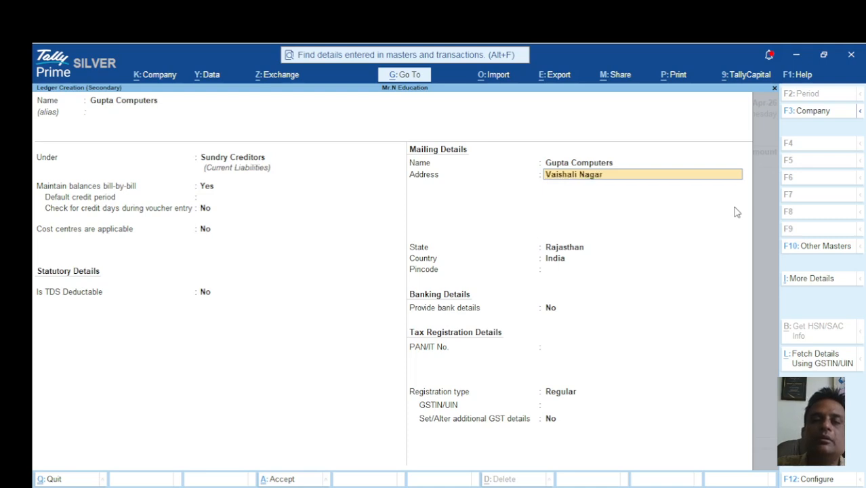
key(BackSpace)
key(BackSpace)
key(BackSpace)
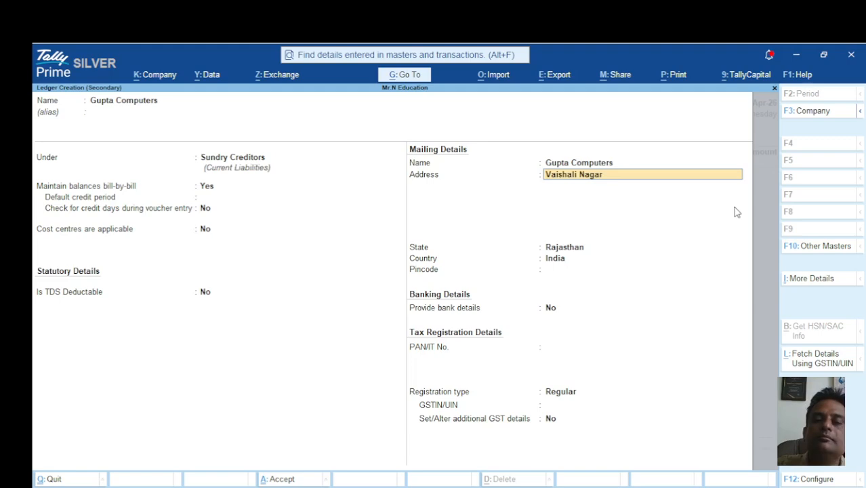
text(Jaipur)
key(Return)
key(Return)
key(Return)
key(Return)
key(Return)
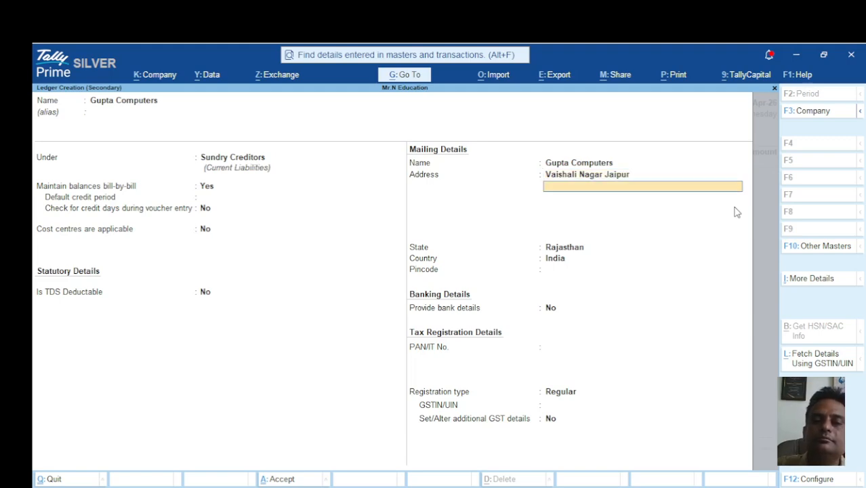
- Keep the Regular registration type and enter the supplier's GSTIN in the tax registration details
key(Return)
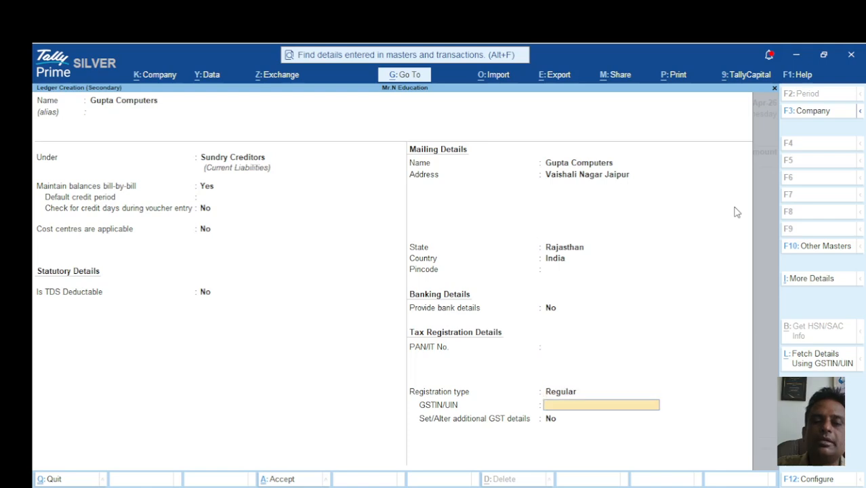
text(08FDKJ)
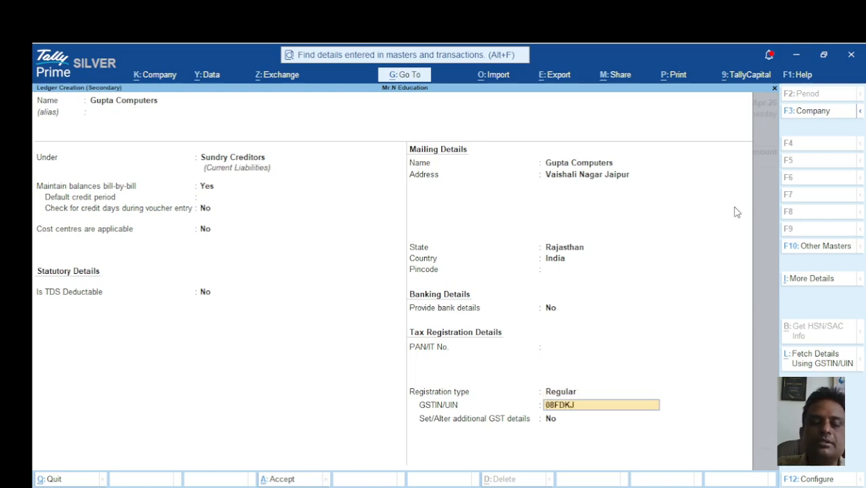
text(32423JKZ1)
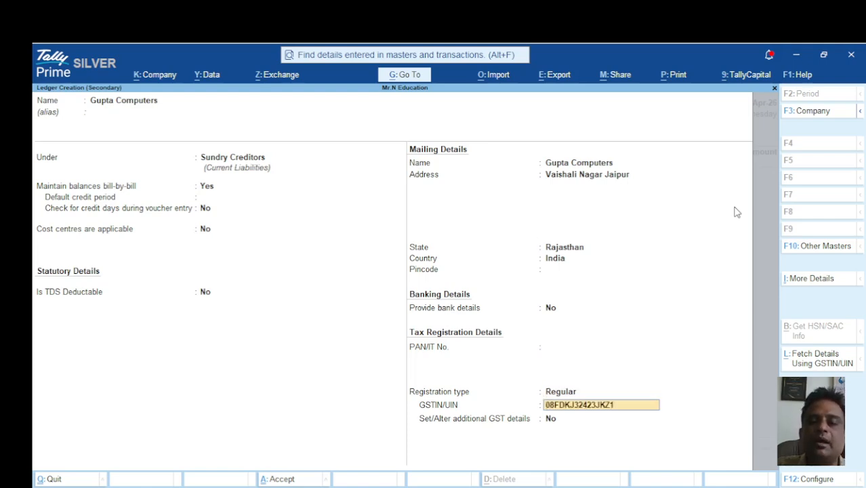
key(Return)
key(Return)
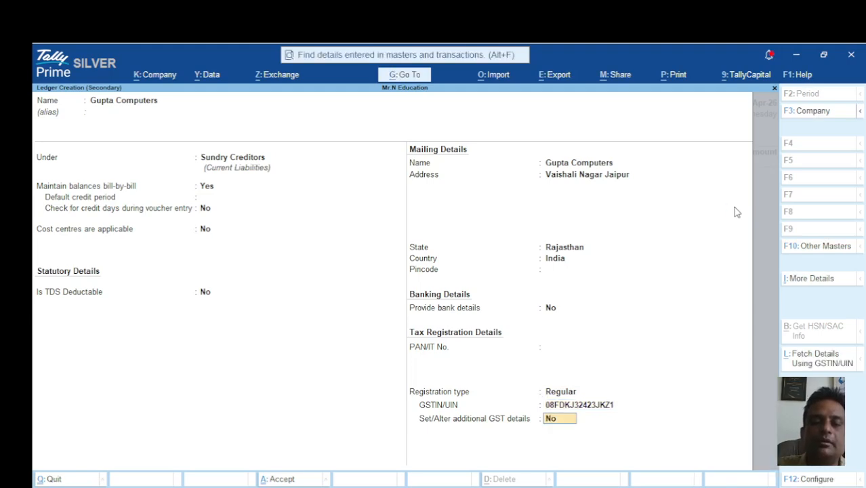
- Review the additional GST details with place of supply Rajasthan and transporter set to No, and save the supplier ledger
text(y)
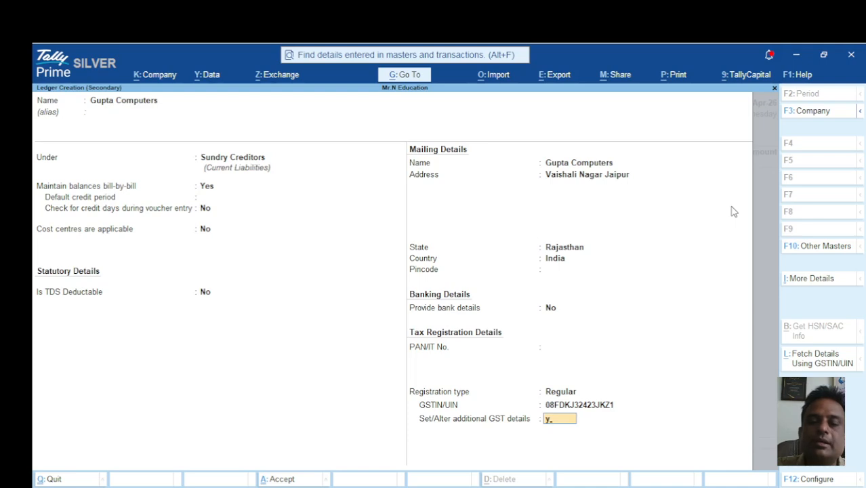
key(Return)
key(Return)
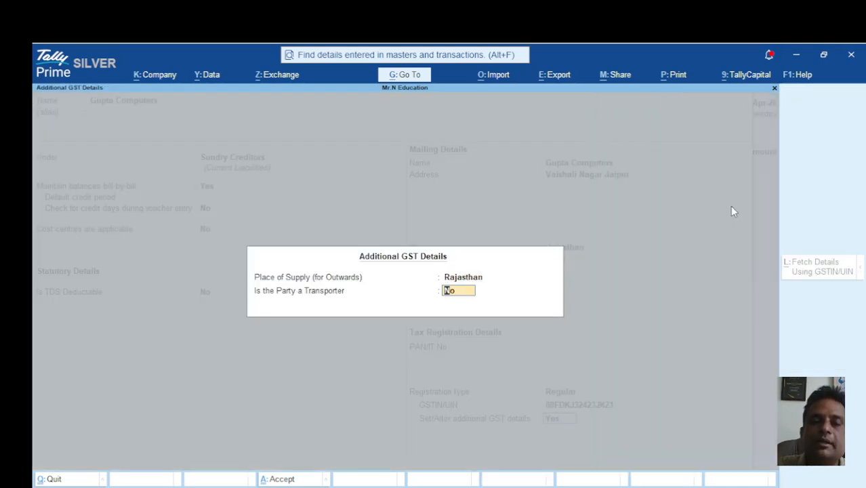
key(Return)
key(Return)
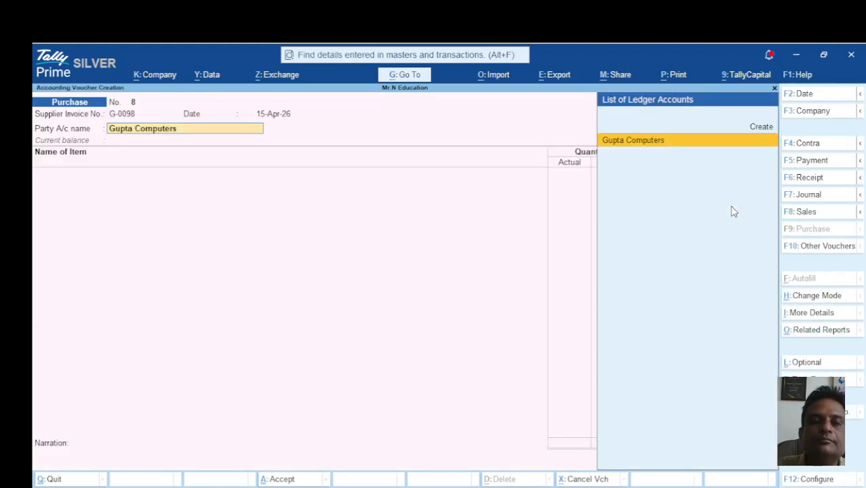
- Select Gupta Computers as the voucher's party account and leave all receipt details blank
key(Return)
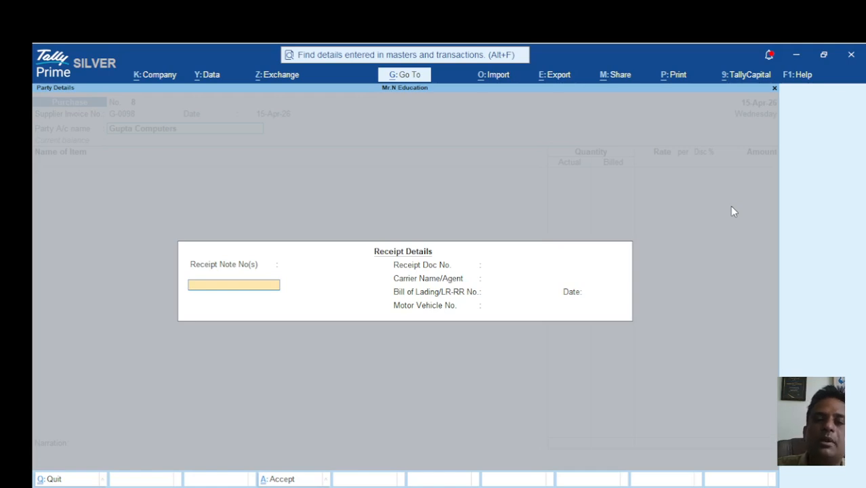
key(Return)
key(Return)
key(Return)
key(Return)
key(Return)
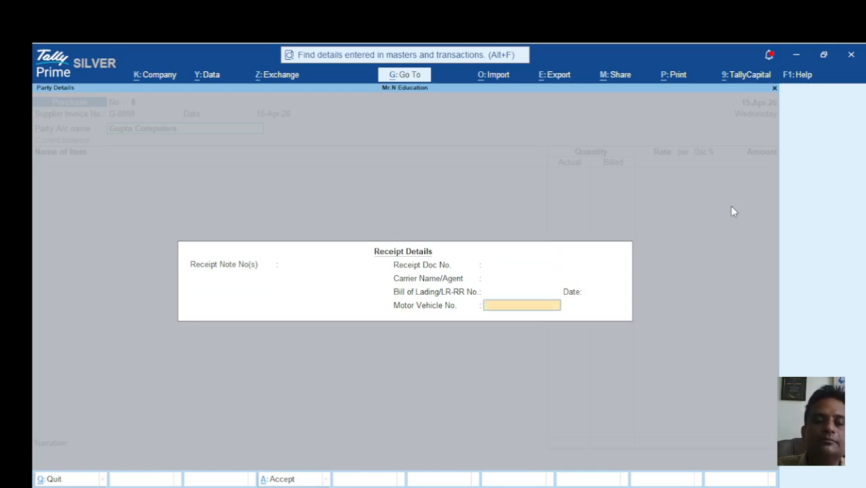
key(Return)
- Accept the supplier's party details with Regular GST registration and Rajasthan as state and place of supply
key(Return)
key(Return)
key(Return)
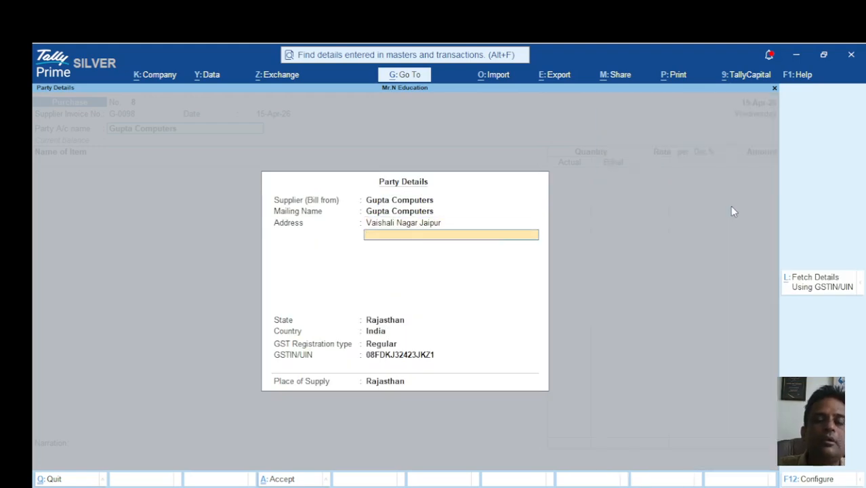
key(Return)
key(Return)
key(Return)
key(Return)
key(Return)
key(Return)
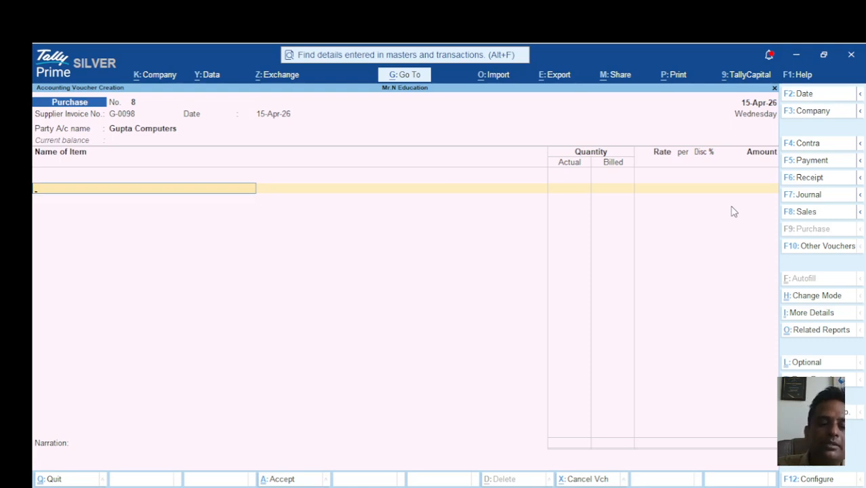
- Start a new stock item from the voucher's item line and name it Mouse(Zebronic), without an alias
text(M)
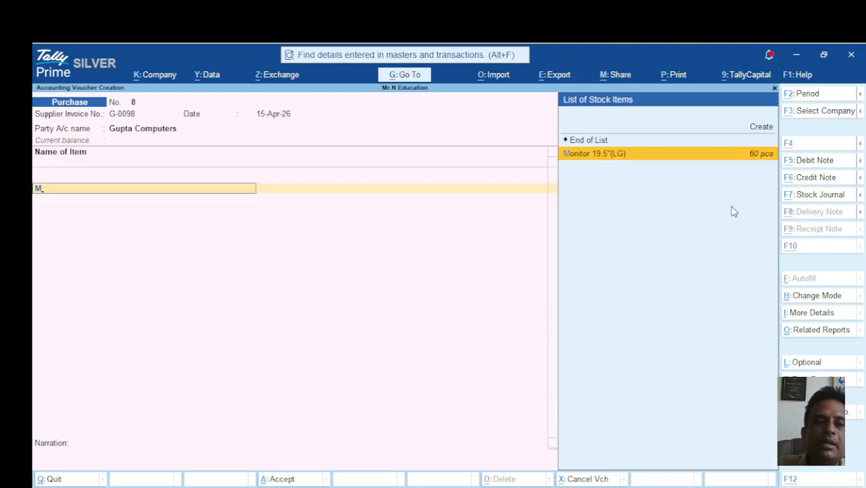
key(alt+c)
text(Mouse)
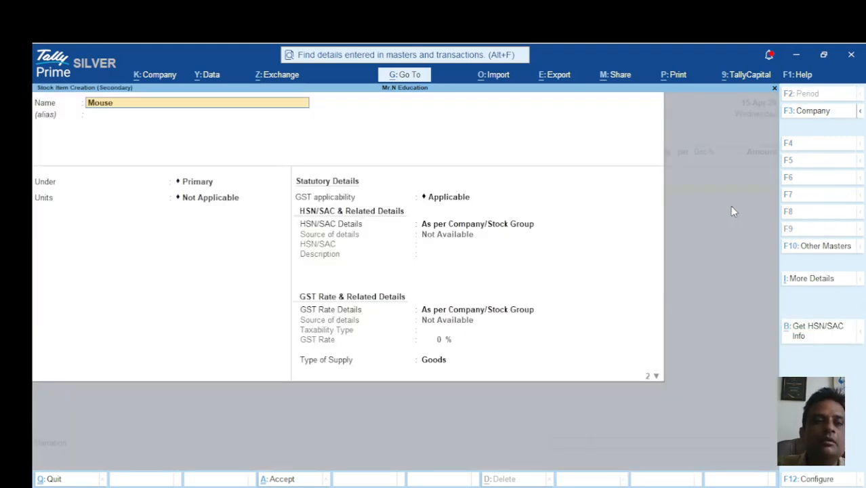
text(()
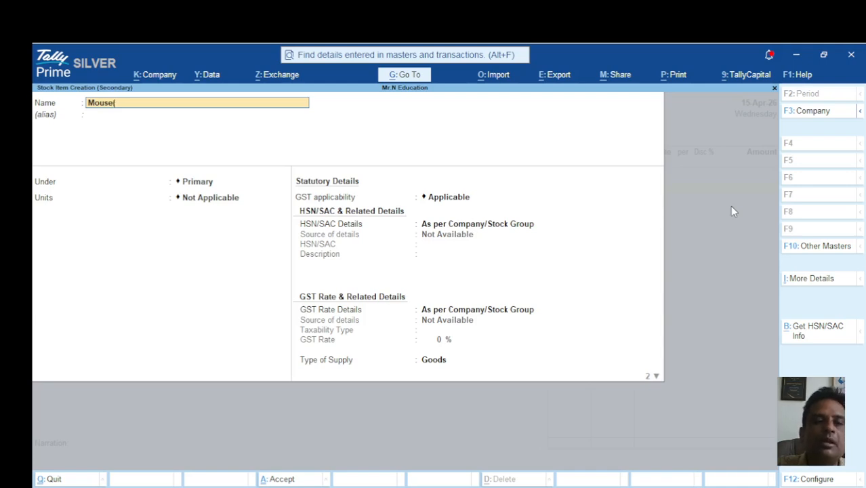
text(Zebro)
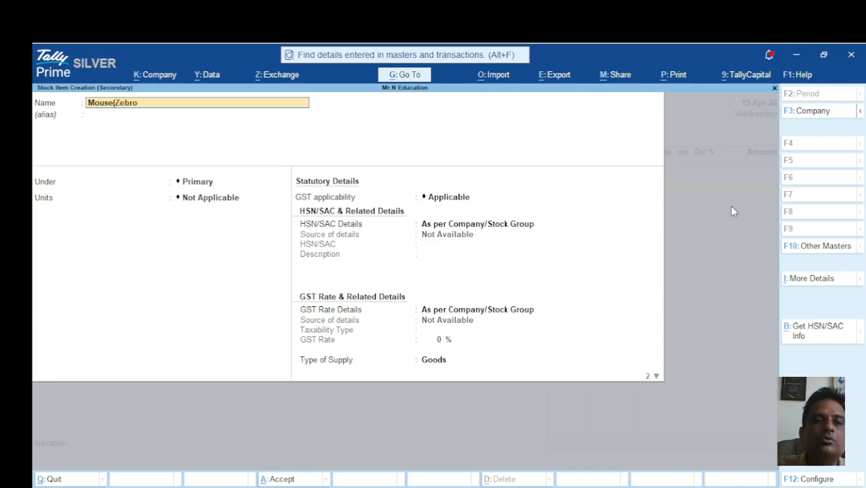
text(nic))
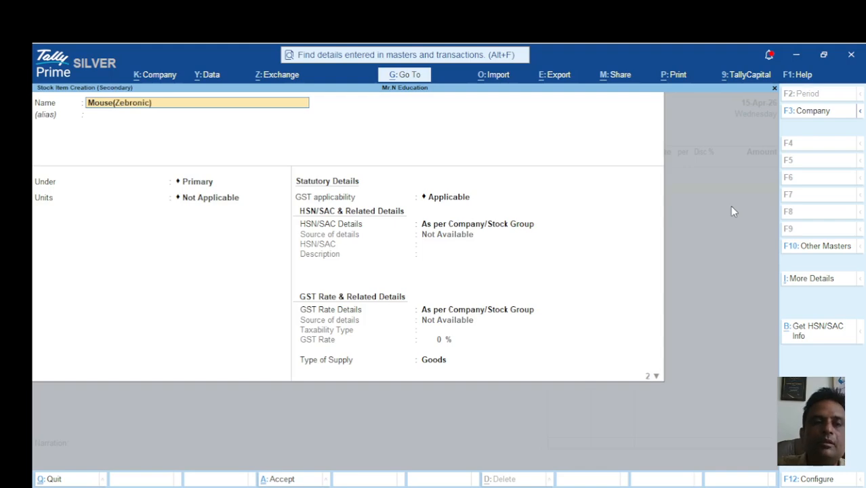
key(Return)
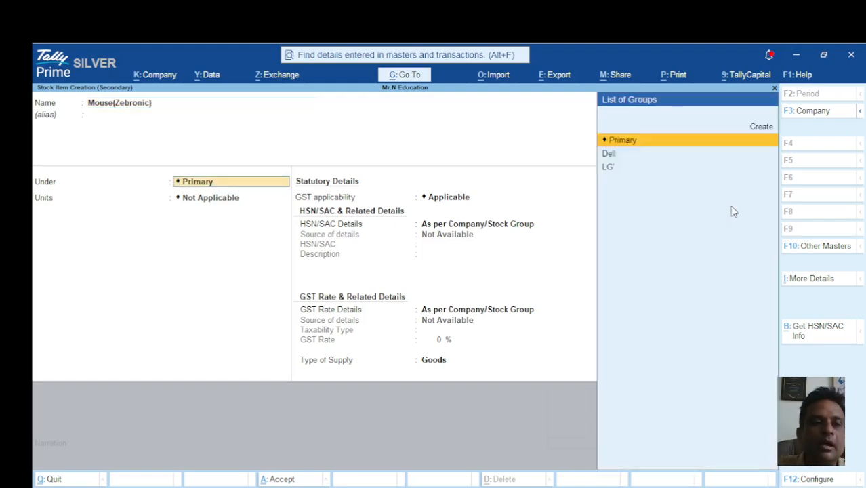
- Create the stock group Zebronic under Primary with item quantities added, keeping HSN and GST details as per company, and assign it to the item
key(alt+c)
text(Ze)
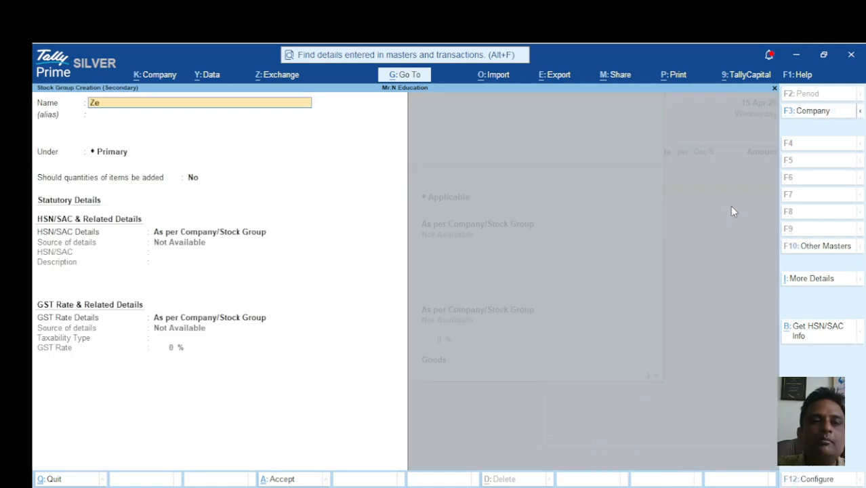
text(bronic)
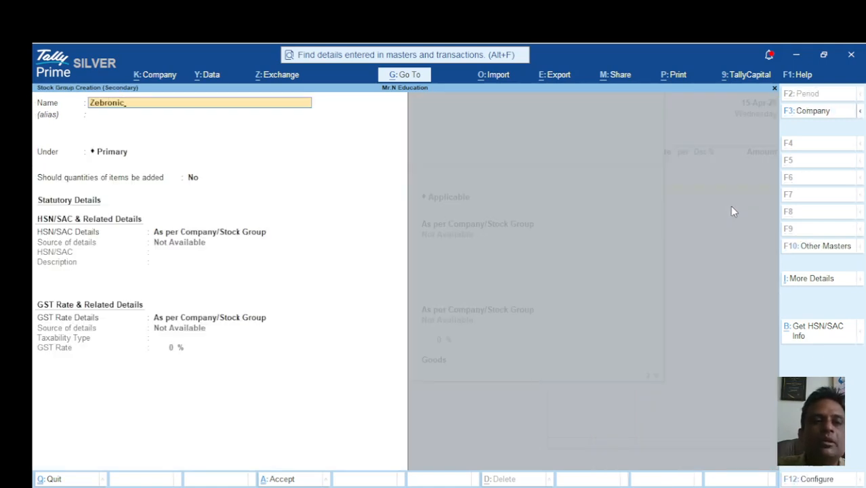
key(Return)
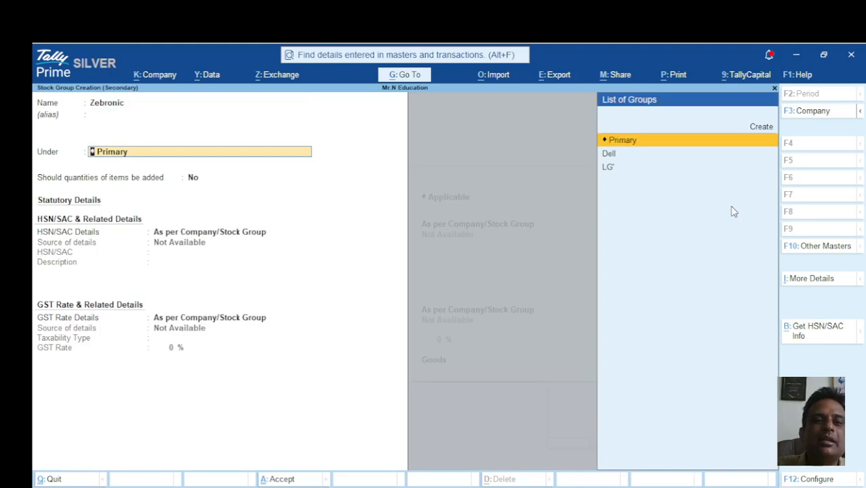
key(Return)
text(y)
key(Return)
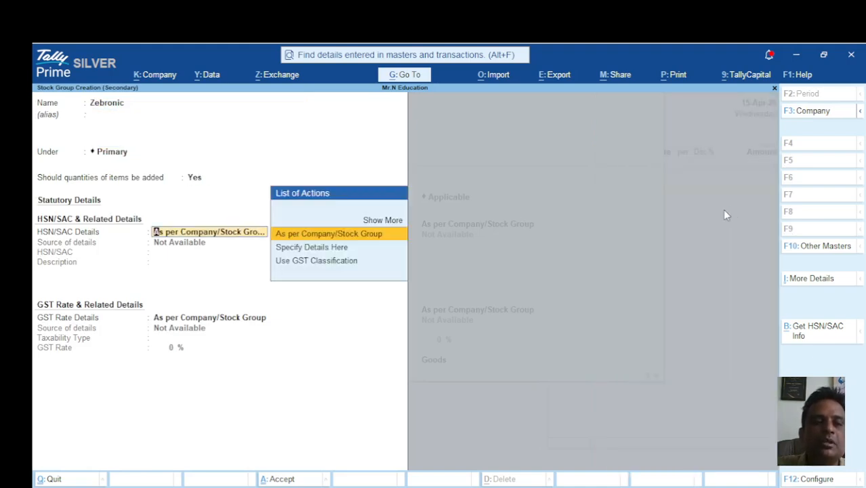
key(Return)
key(Return)
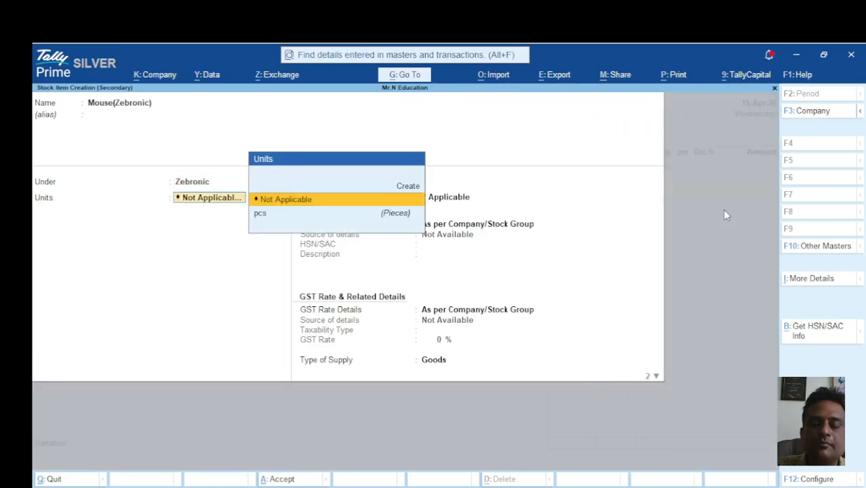
- Set the stock item's unit to pcs and keep GST applicability as Applicable
key(Down)
key(Return)
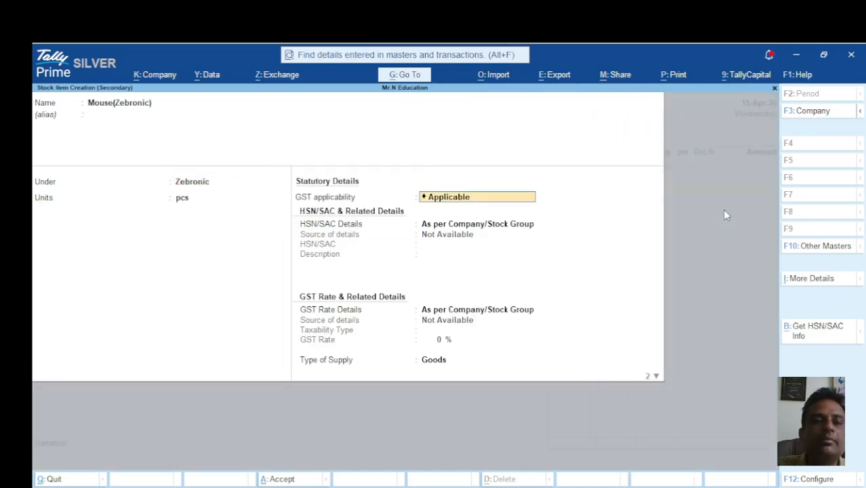
key(Return)
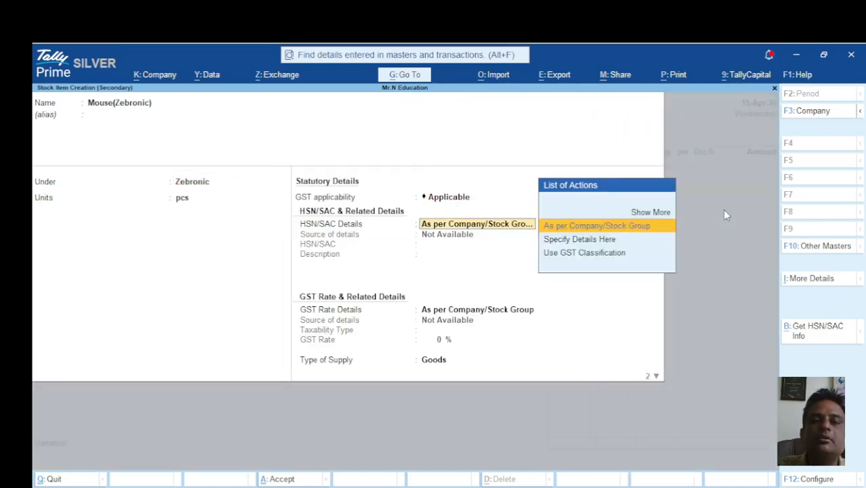
- Specify the item's HSN/SAC details directly, searching for Mouse and choosing code 84716060
key(Down)
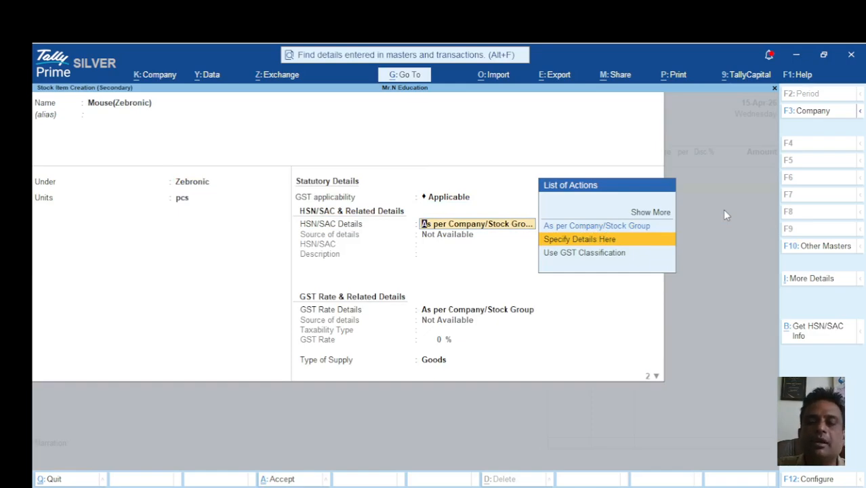
key(Return)
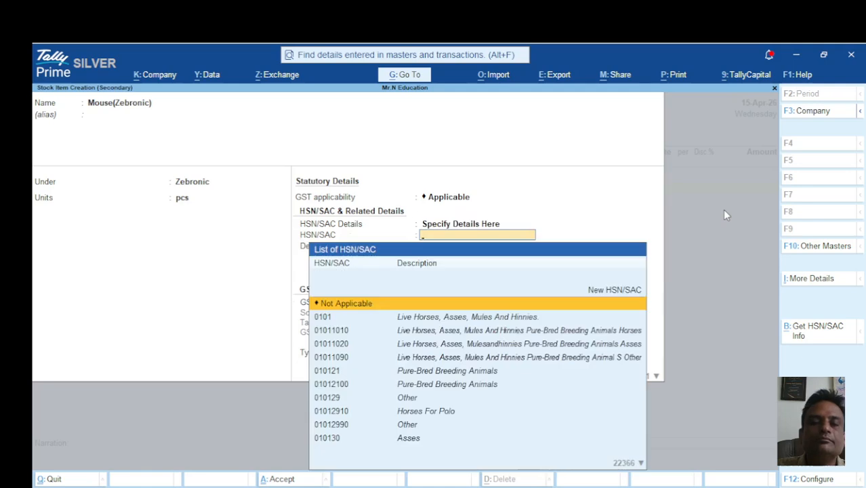
key(Return)
key(Return)
key(BackSpace)
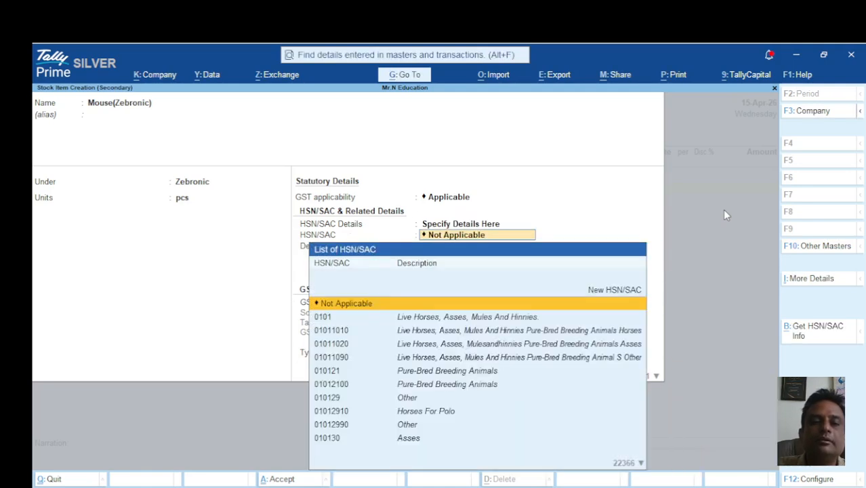
text(Mous)
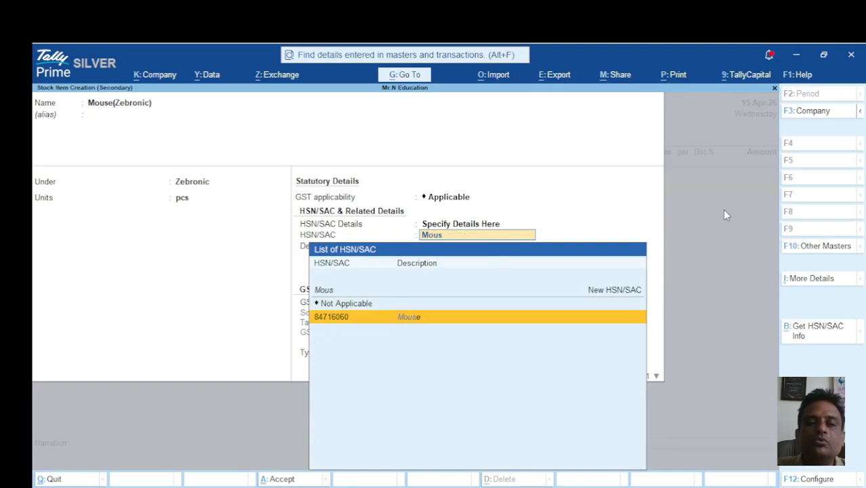
key(Return)
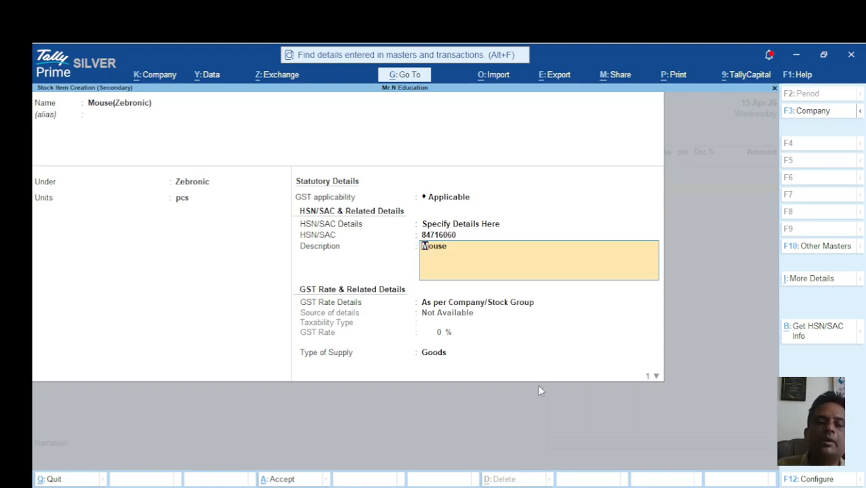
click(447, 487)
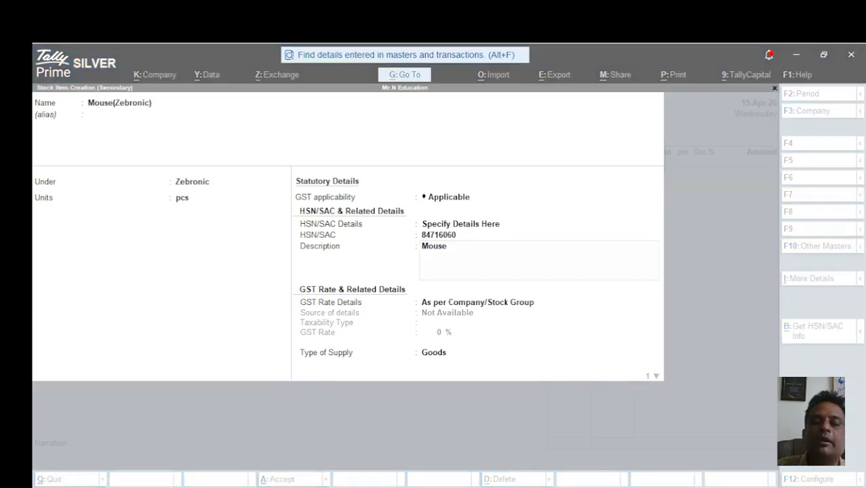
click(864, 401)
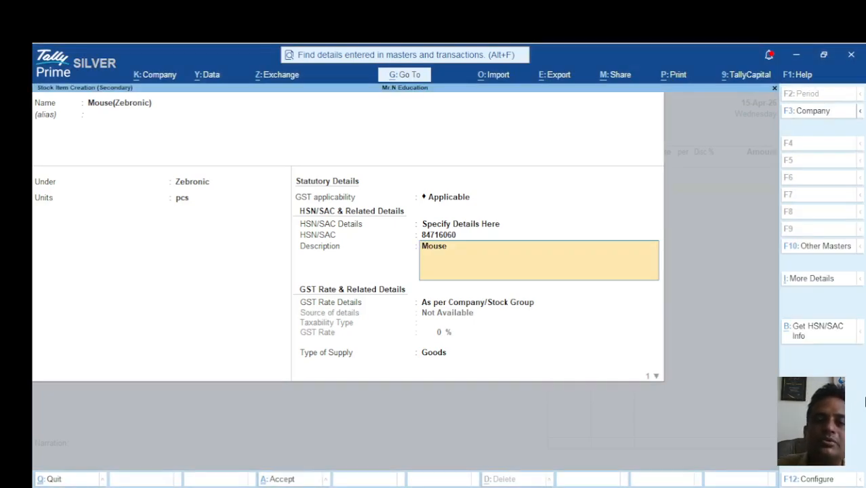
- Keep the HSN description Mouse and specify the item's GST rate details as Taxable at 18%
key(Return)
key(Down)
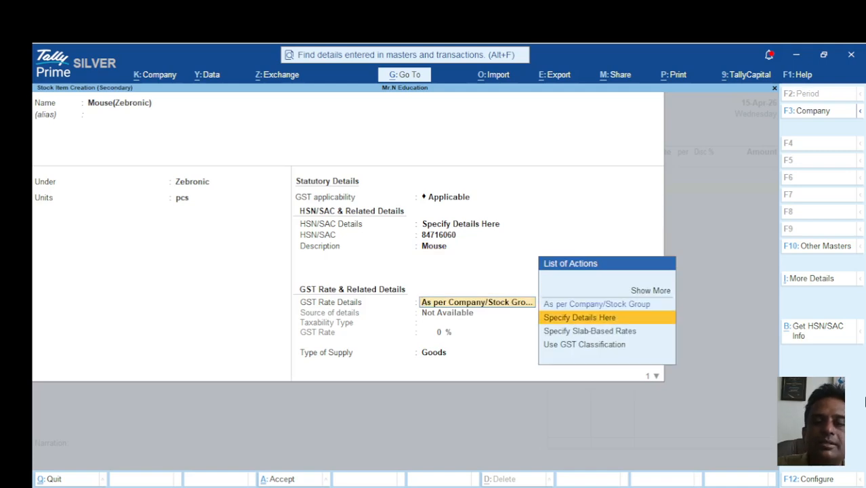
key(Return)
key(Return)
text(18)
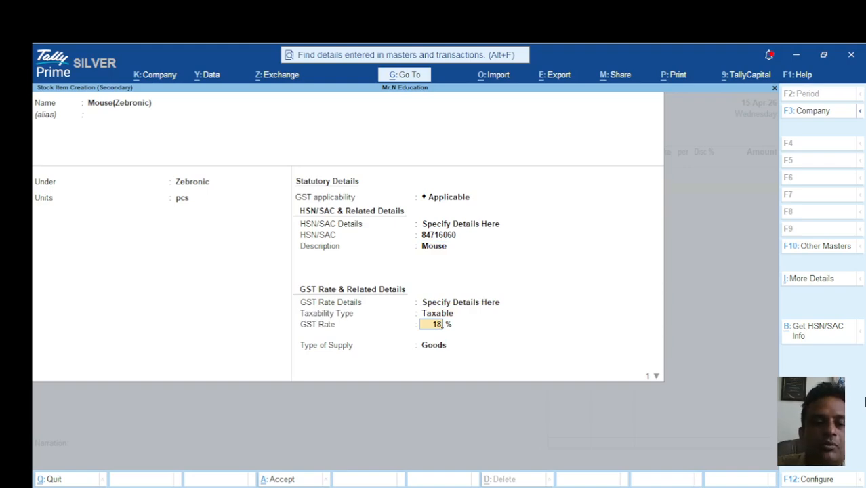
key(Return)
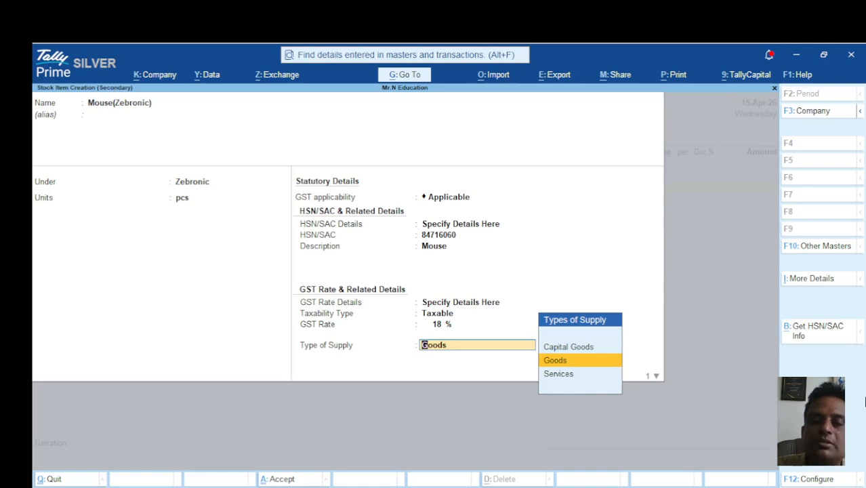
- Keep Goods as the type of supply and 0 as the rate of duty, and save the stock item into the voucher
key(Return)
key(Return)
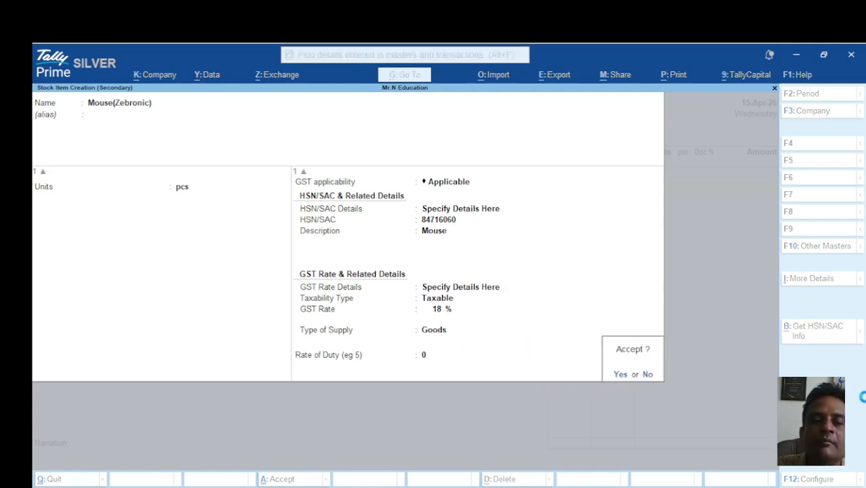
key(Return)
key(Return)
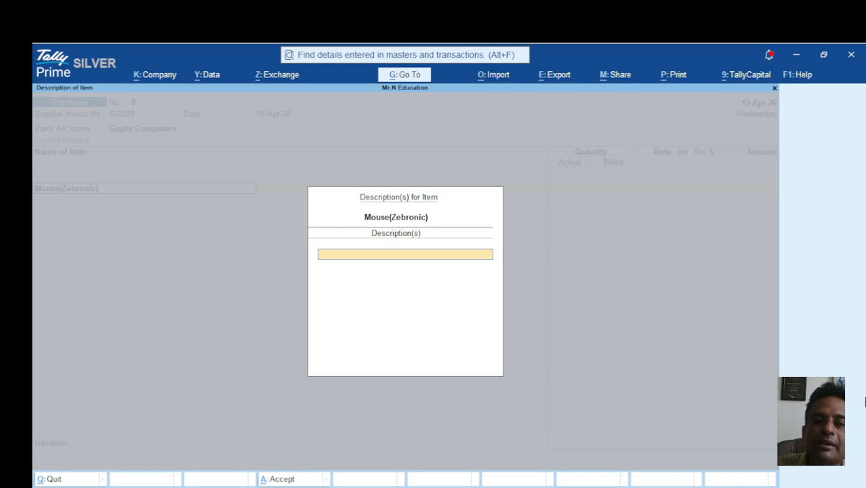
- Leave the item description blank and allocate an actual quantity of 52 pcs to Main Godown
key(Return)
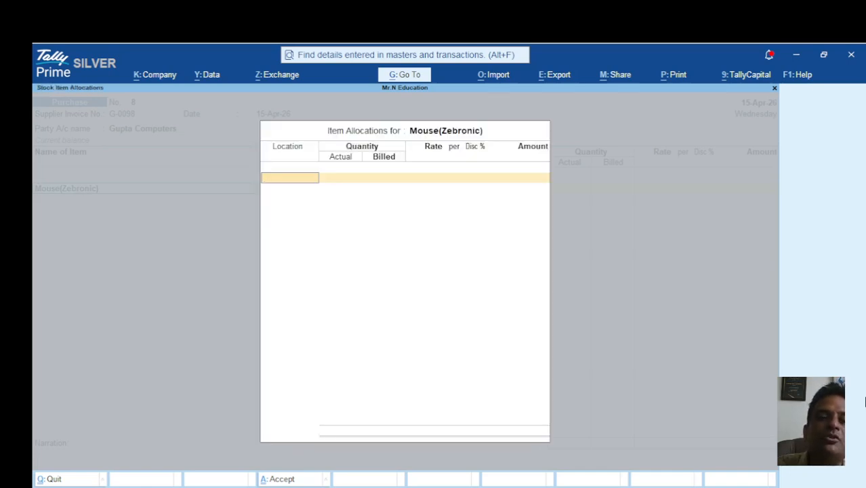
text(Ma)
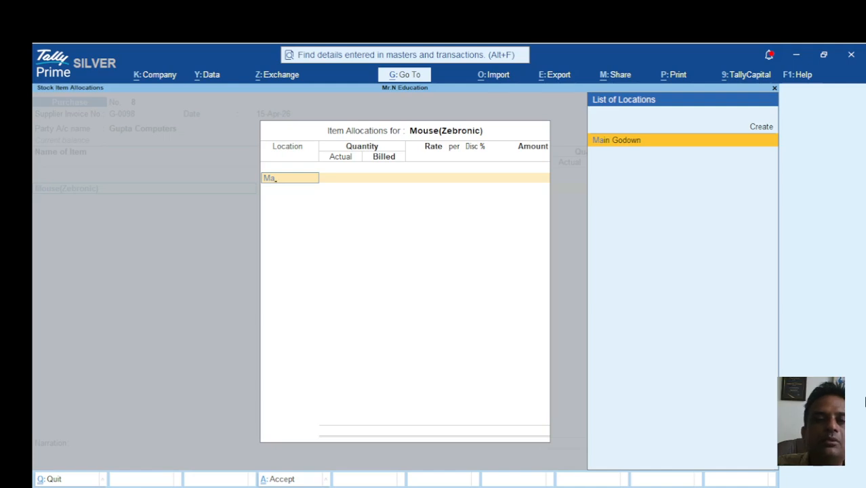
key(Return)
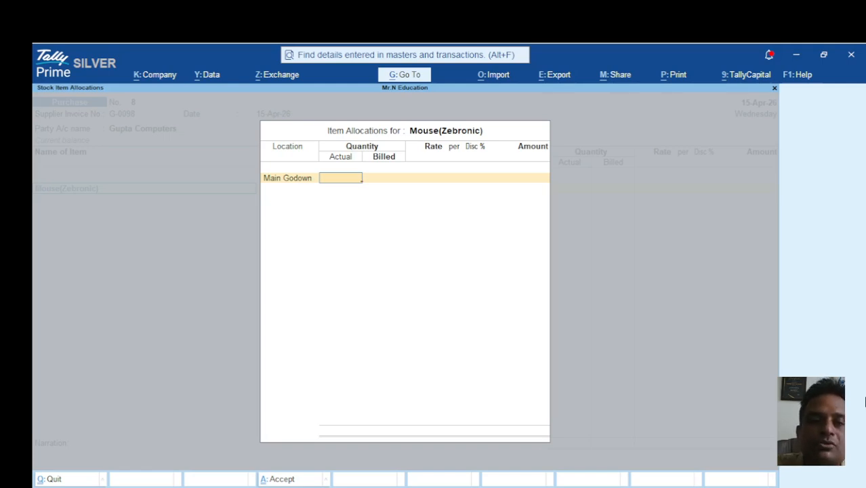
text(5)
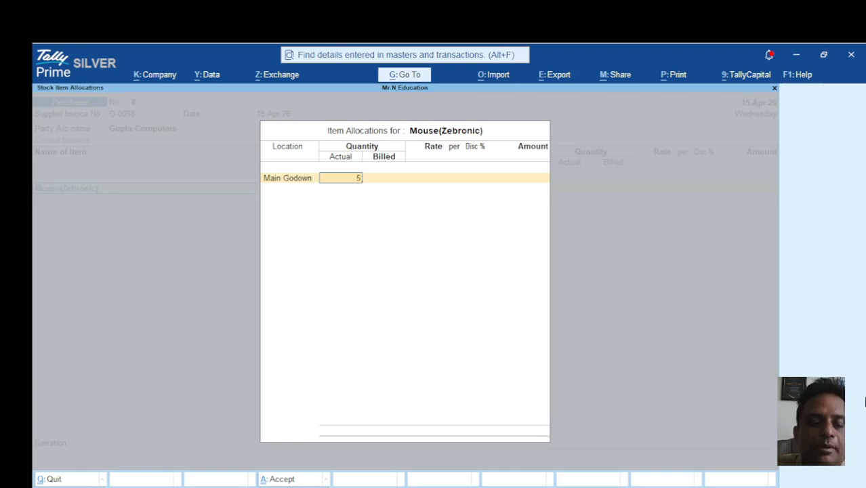
text(2)
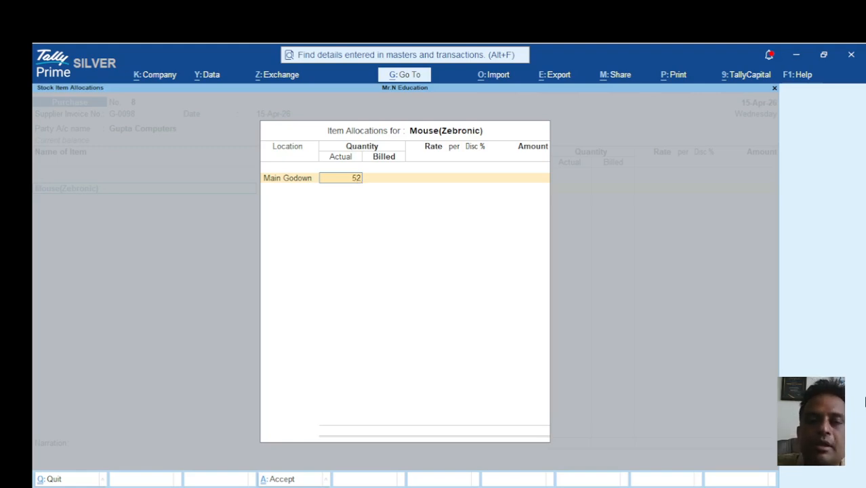
key(Return)
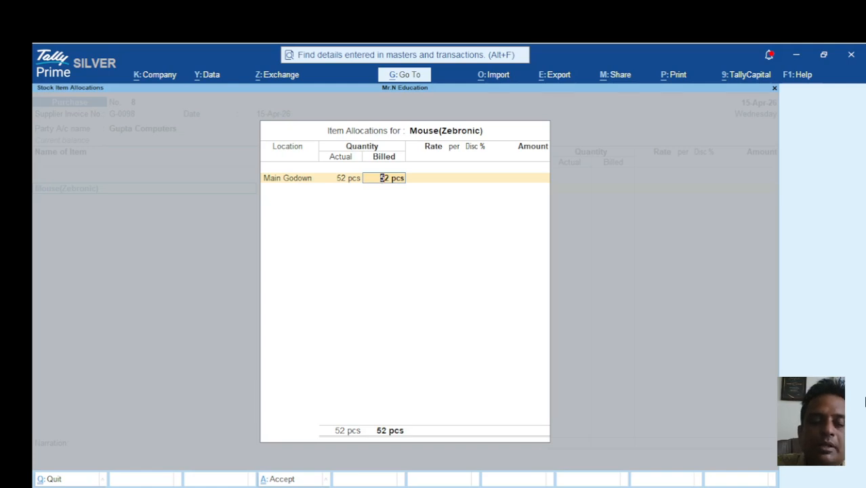
- Set the Main Godown billed quantity to 50 pcs at a rate of 150 per pcs, leave the discount blank, and complete the item allocation
text(50)
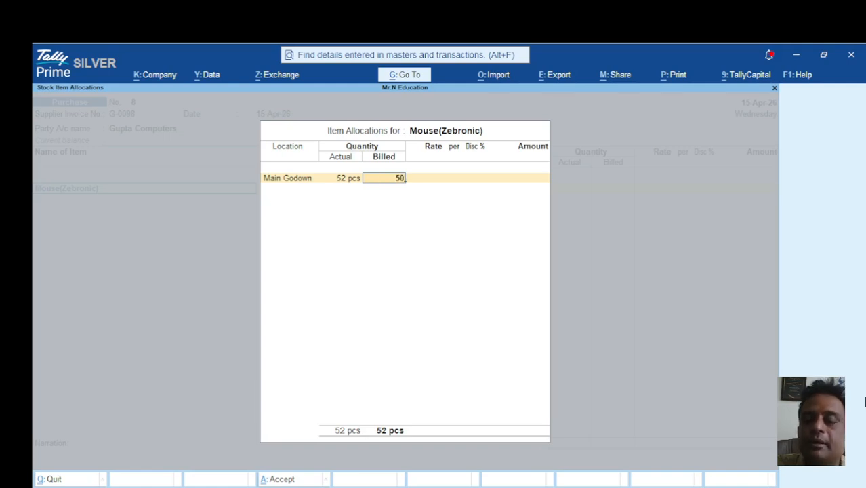
key(Return)
text(150)
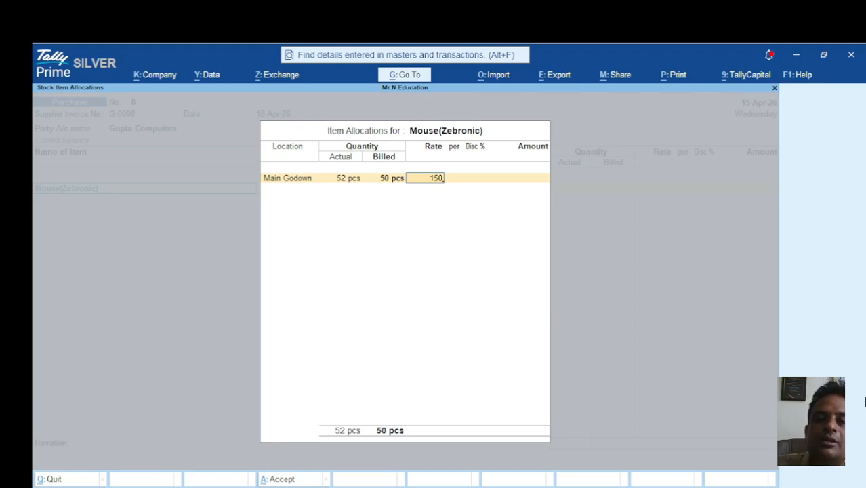
key(Return)
key(Return)
key(Return)
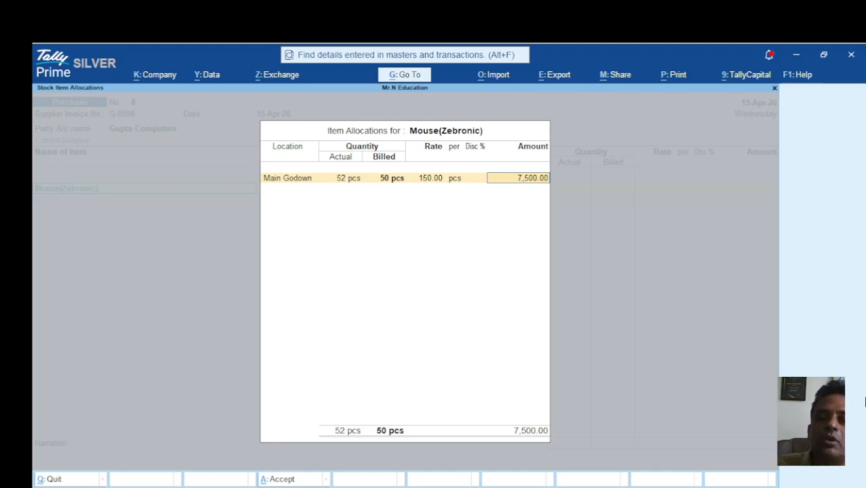
key(Return)
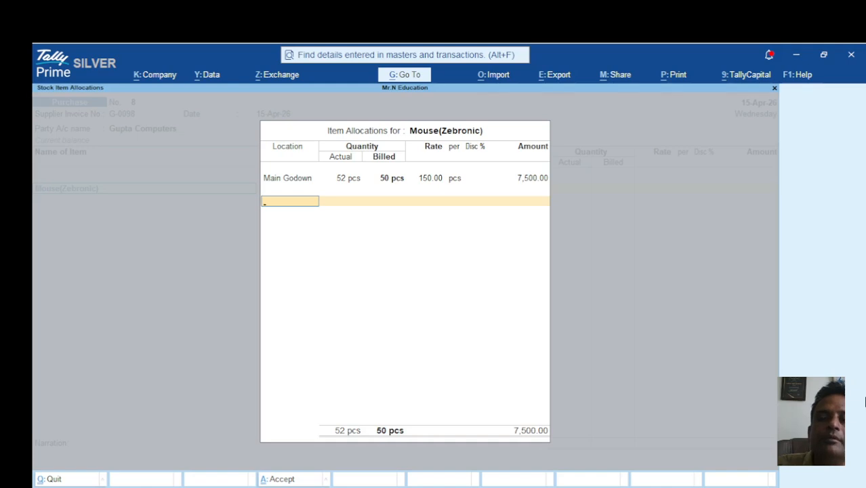
key(Return)
key(Return)
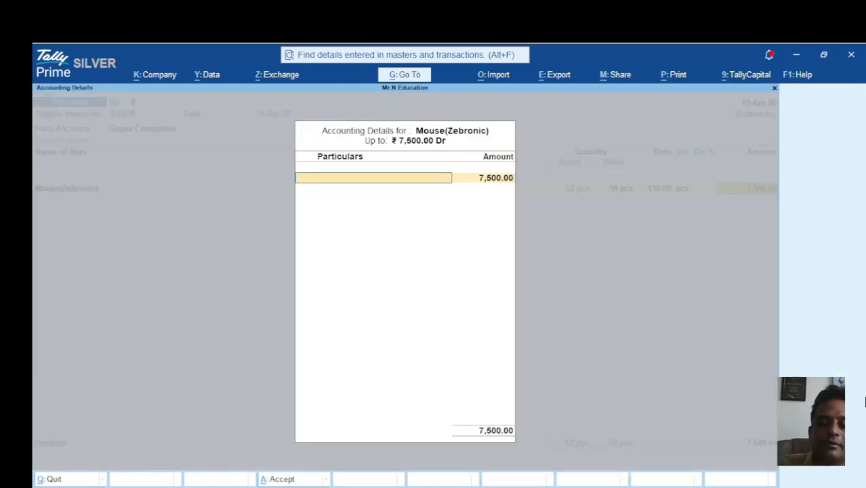
- Allocate the full amount of Mouse(Zebronic) to the Purchase@18% ledger
text(Pu)
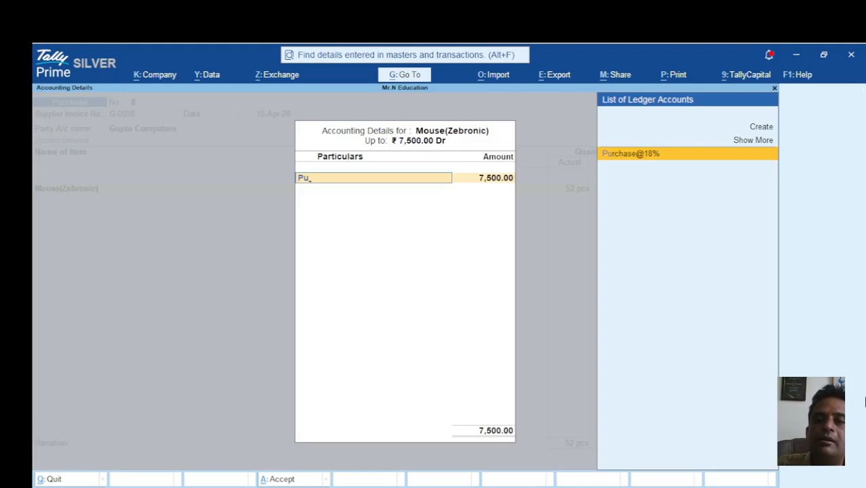
key(Return)
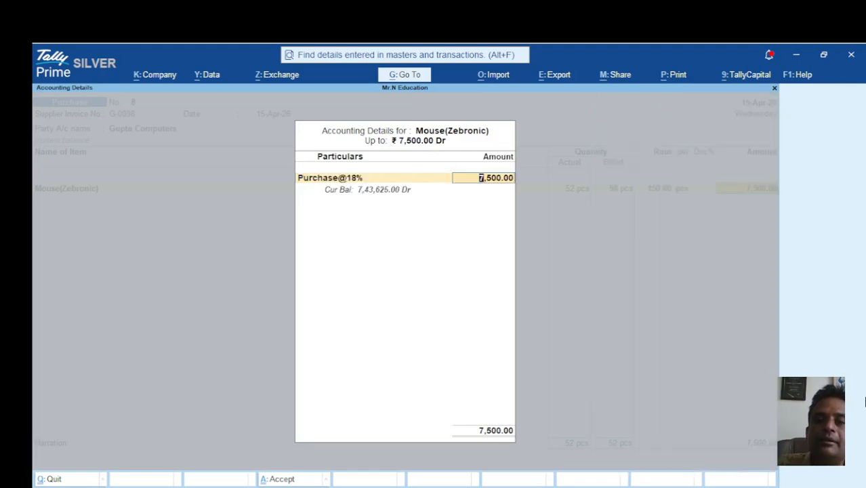
key(Return)
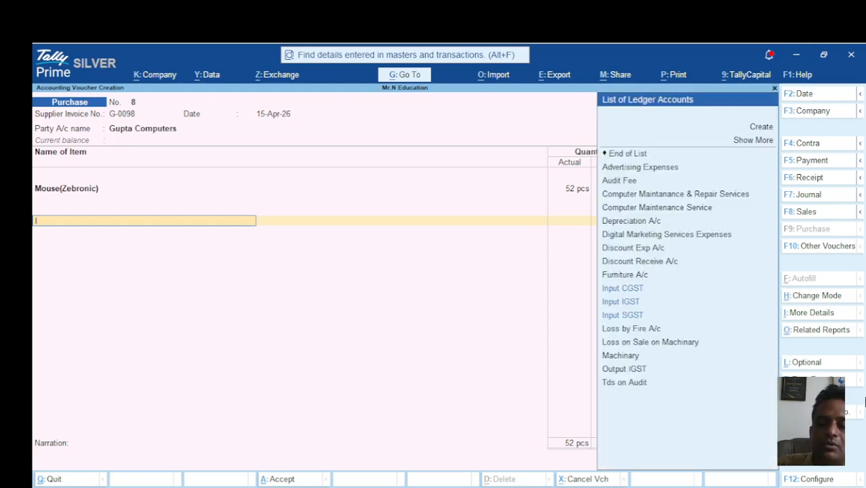
- Add the Input CGST and Input SGST ledgers to the purchase voucher, keeping their calculated tax amounts
key(Down)
key(Up)
key(Up)
key(Return)
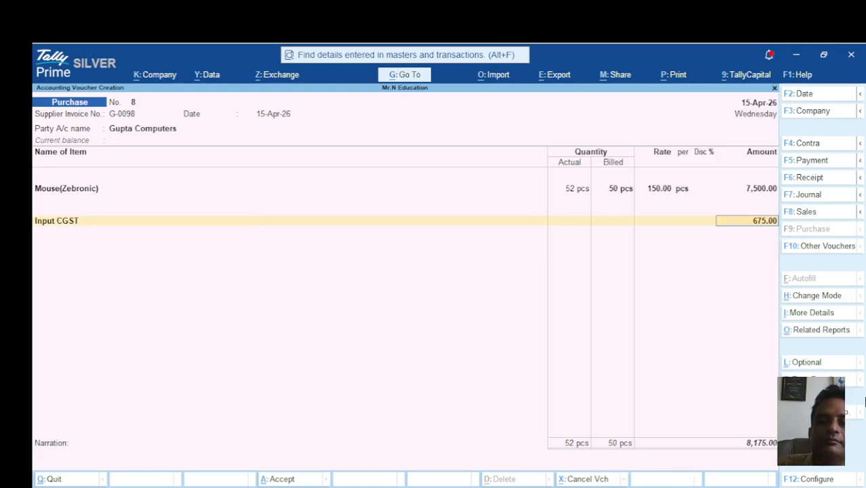
key(Return)
key(Down)
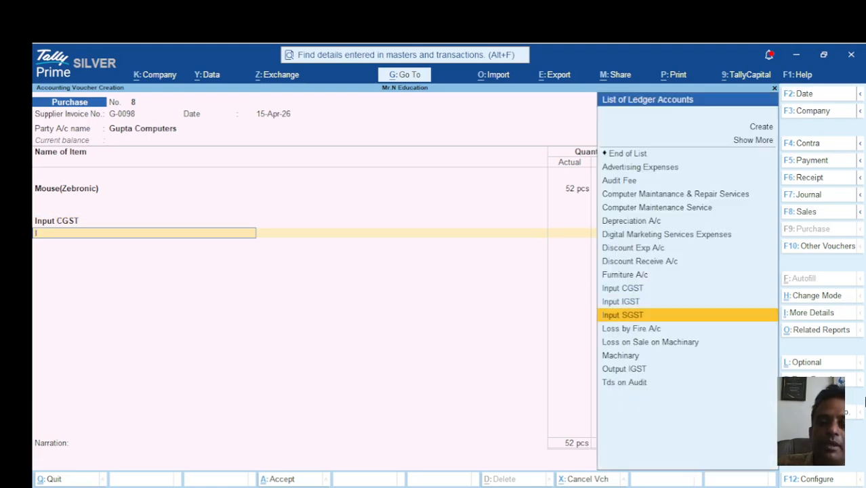
key(Return)
key(Return)
key(Return)
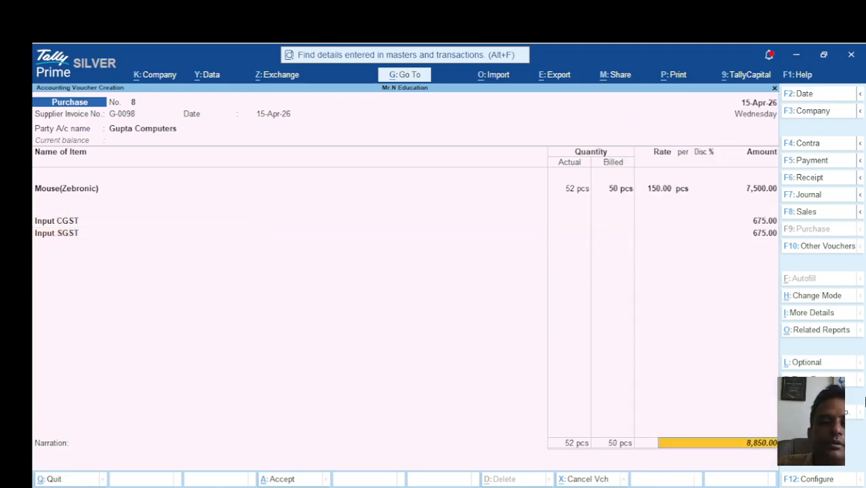
- Keep the supplier invoice number as a New Ref for the full amount in the bill-wise details for Gupta Computers
key(Return)
key(Return)
key(Return)
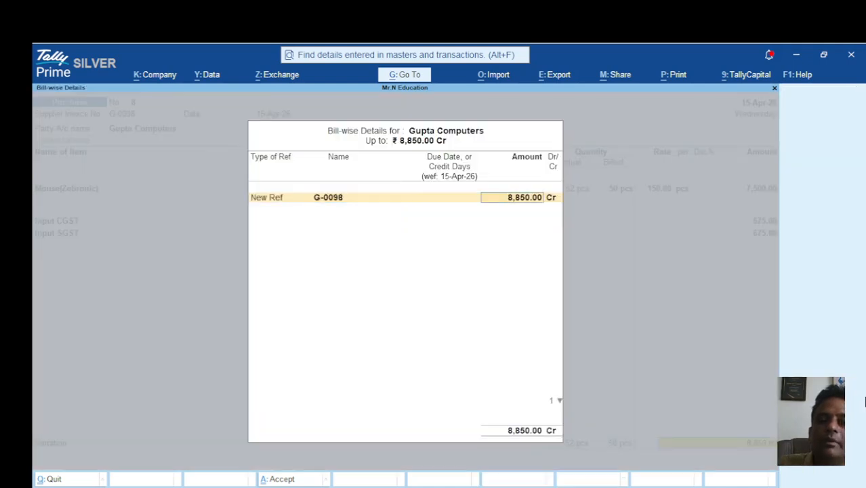
key(Return)
key(Return)
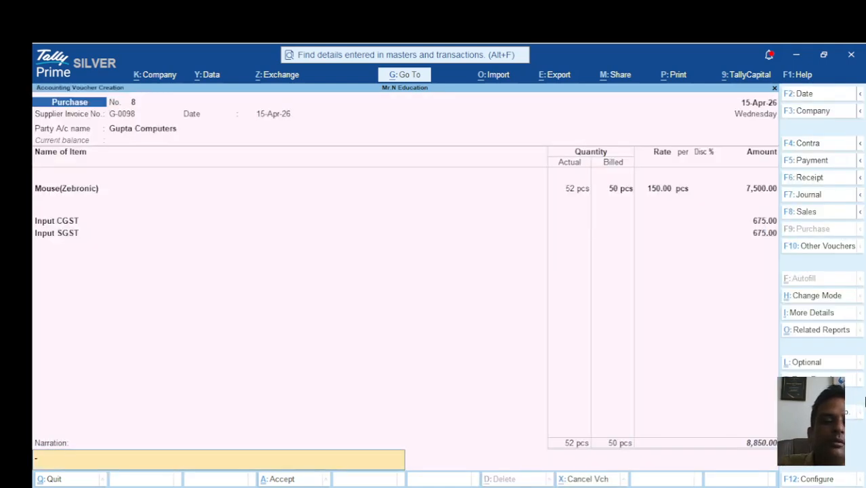
- Enter the narration "being purchases goods from gupta computers with offer of 2 pcs" and save the purchase voucher
text(b)
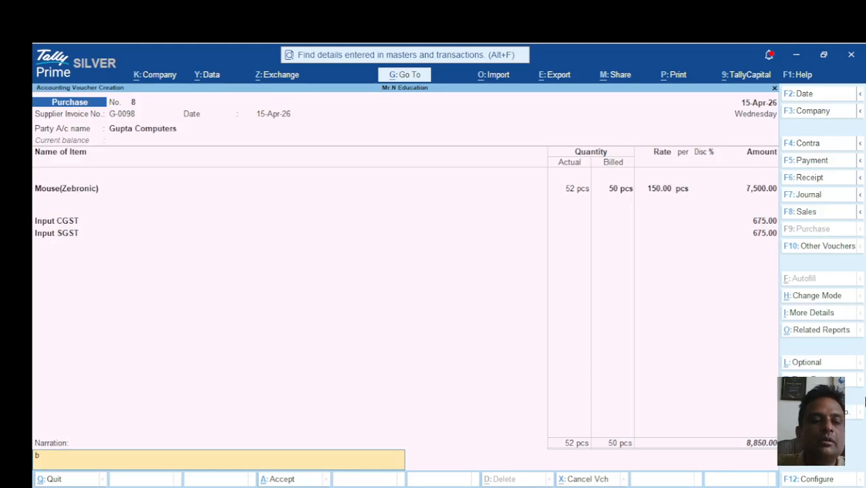
text(eing p)
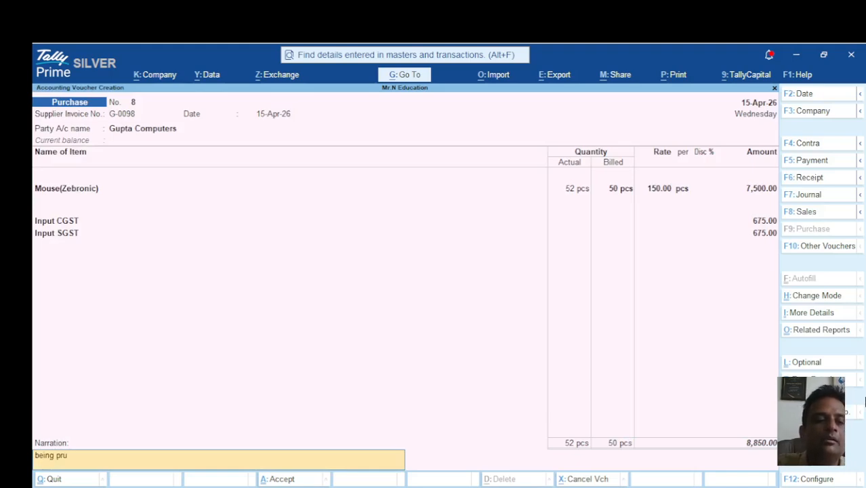
text(urchase)
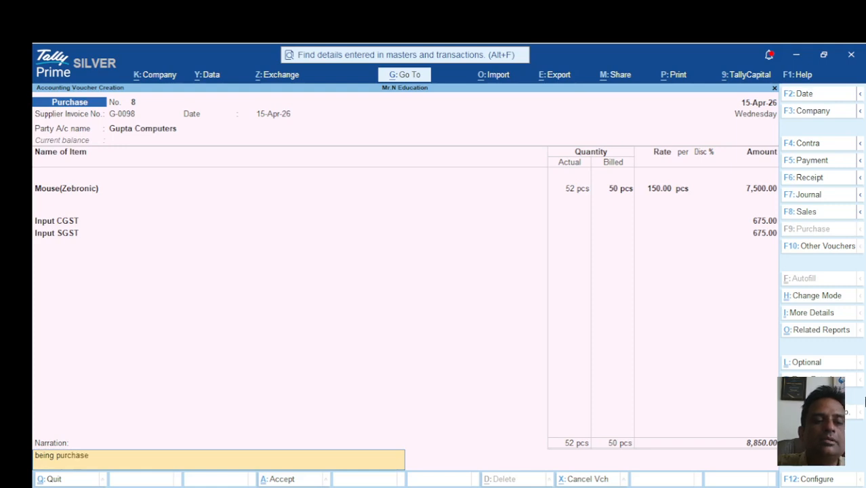
text(s goods)
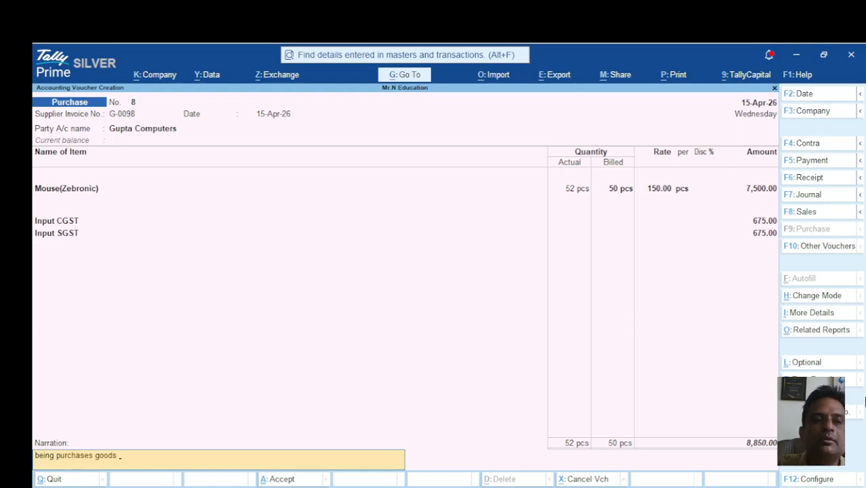
text( from gupta cp)
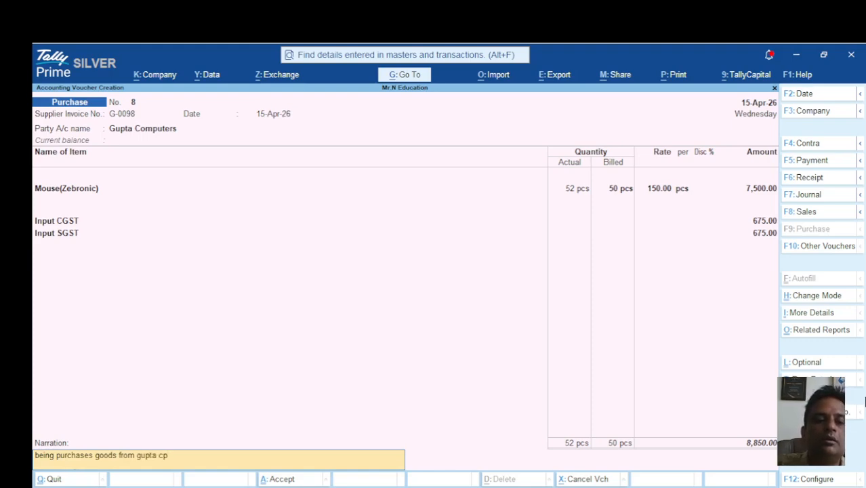
key(BackSpace)
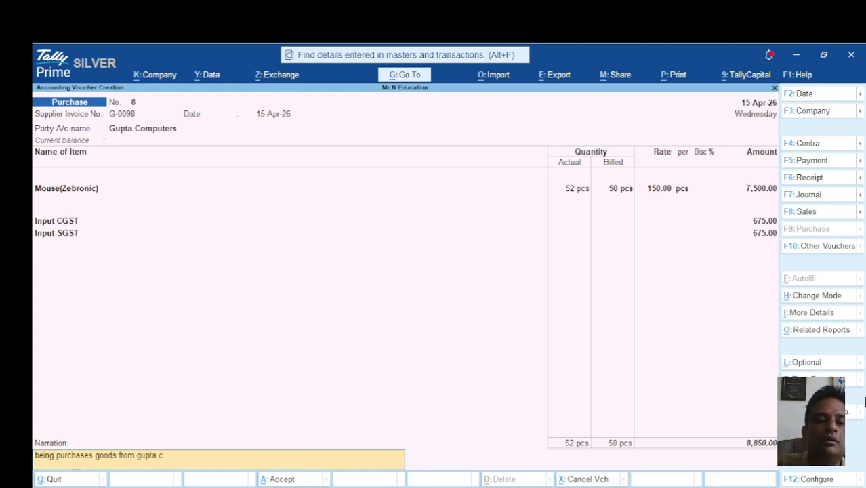
text(omputers)
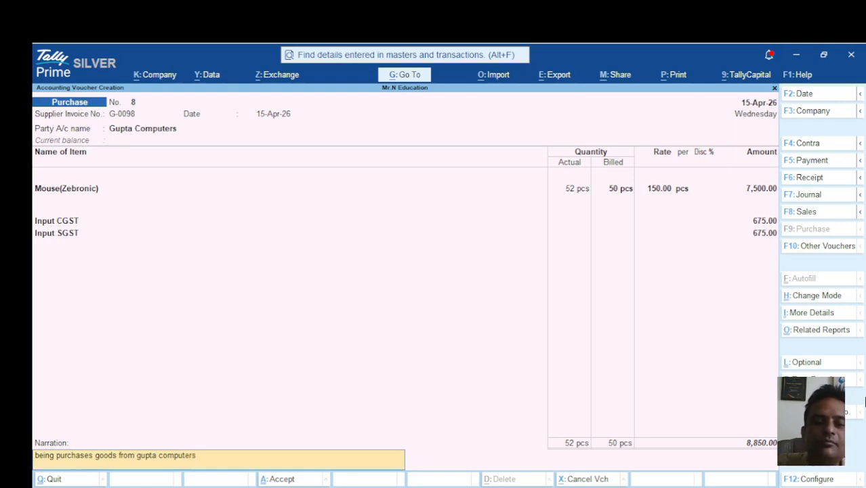
text( with)
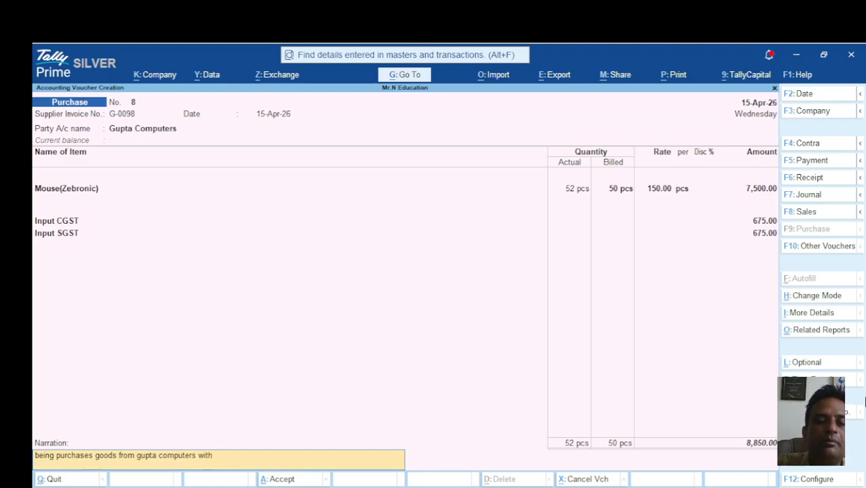
text( offer o)
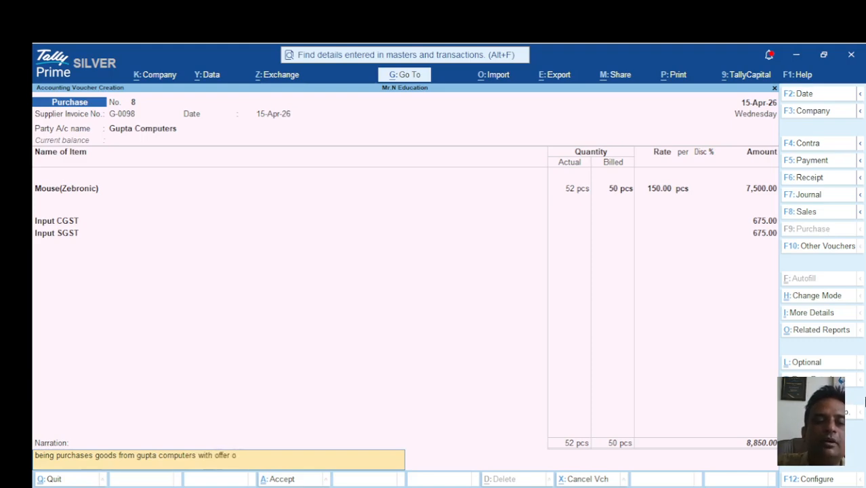
text(f 2 pcs)
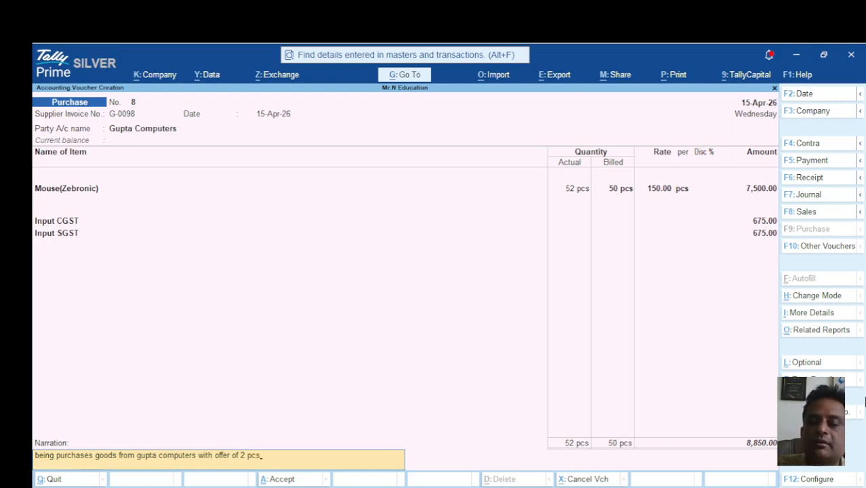
key(Return)
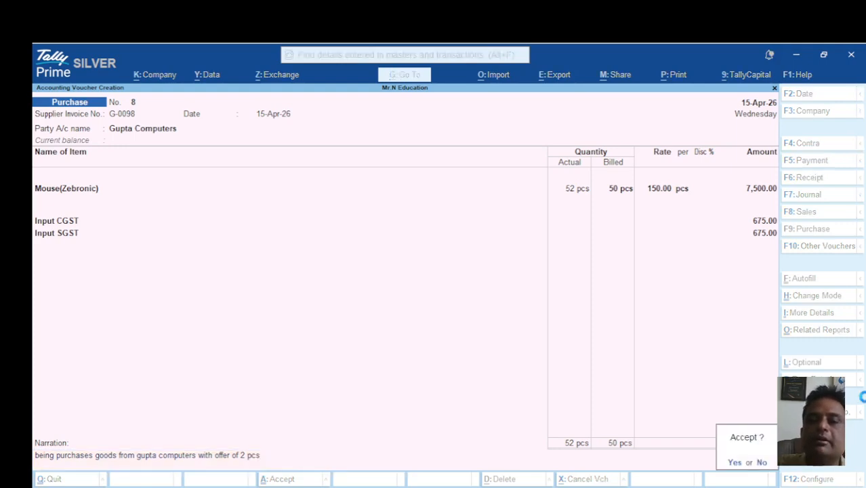
key(Return)
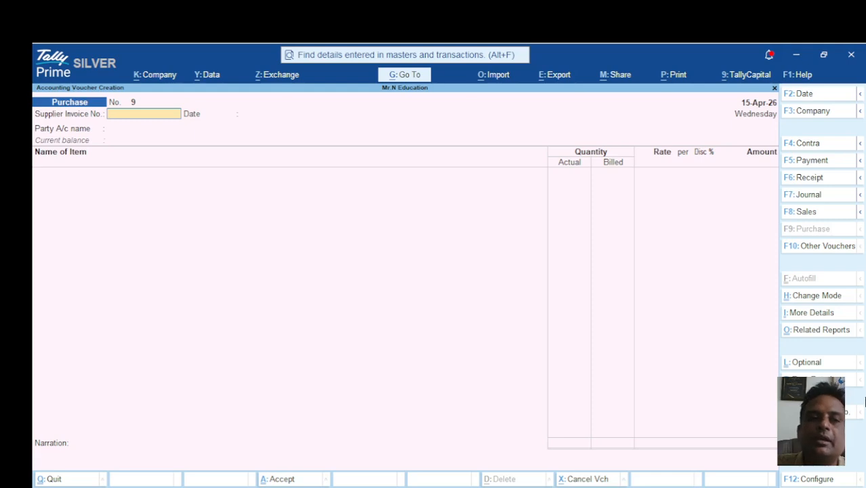
- Leave voucher entry and open the Stock Summary report from the Gateway of Tally
key(F8)
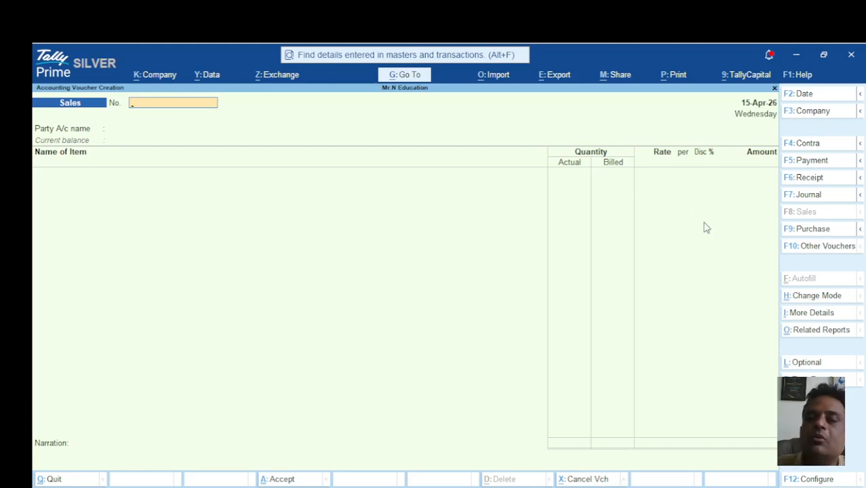
key(Escape)
key(Return)
key(Down)
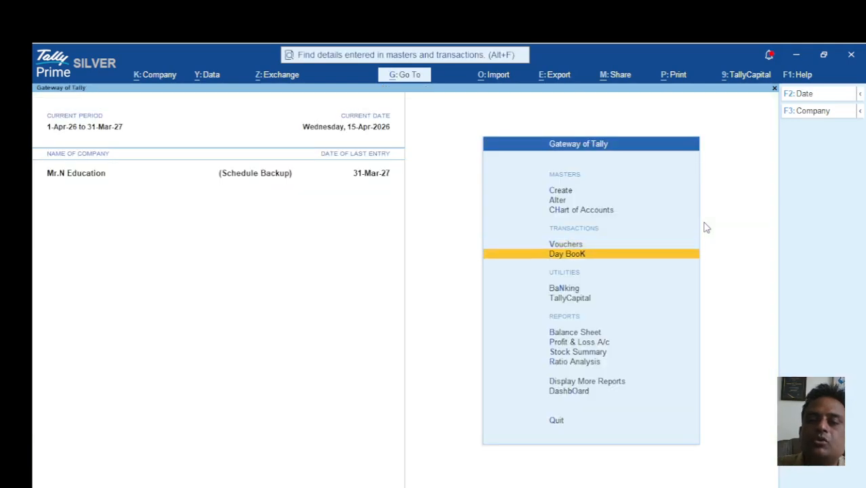
key(Down)
key(Down)
key(Down)
key(Down)
key(Down)
key(Return)
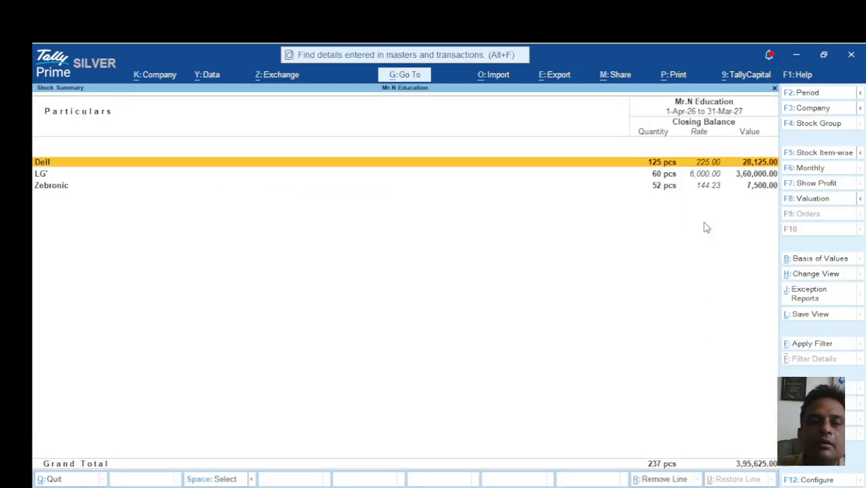
- Drill down through the Zebronic stock group to the monthly summary of Mouse(Zebronic)
key(Down)
key(Down)
key(Return)
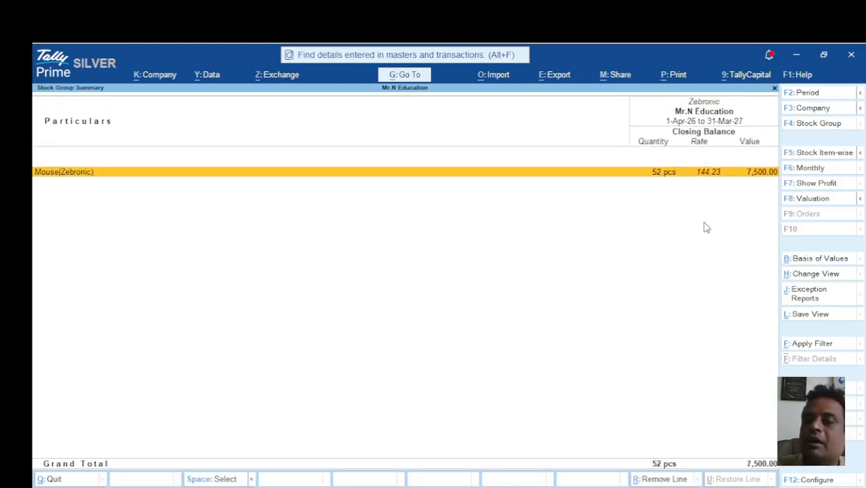
key(Return)
- Examine the April stock vouchers of Mouse(Zebronic), and close the reports back to the Gateway of Tally
key(Up)
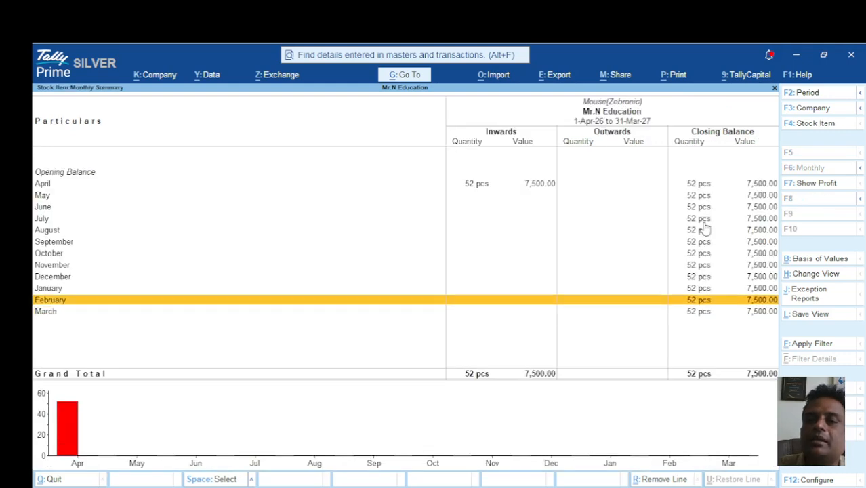
key(Up)
key(Up)
key(Up)
key(Up)
key(Up)
key(Up)
key(Up)
key(Up)
key(Up)
key(Up)
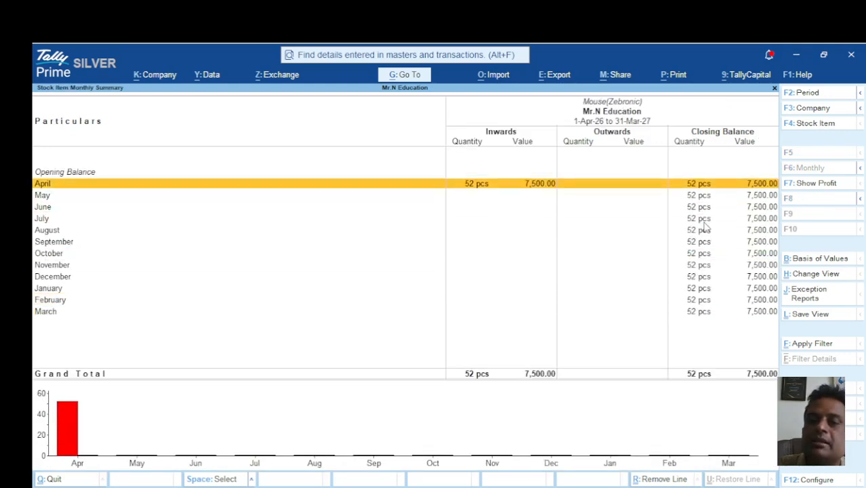
key(Return)
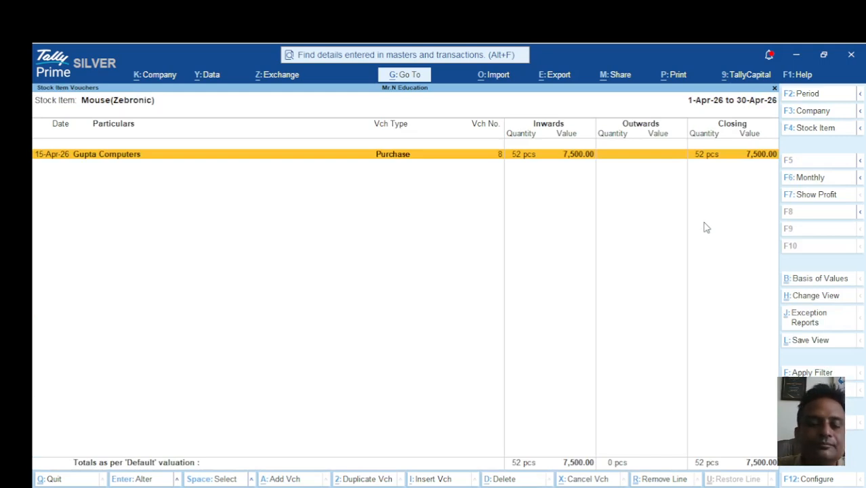
key(Escape)
key(Escape)
key(Escape)
key(Escape)
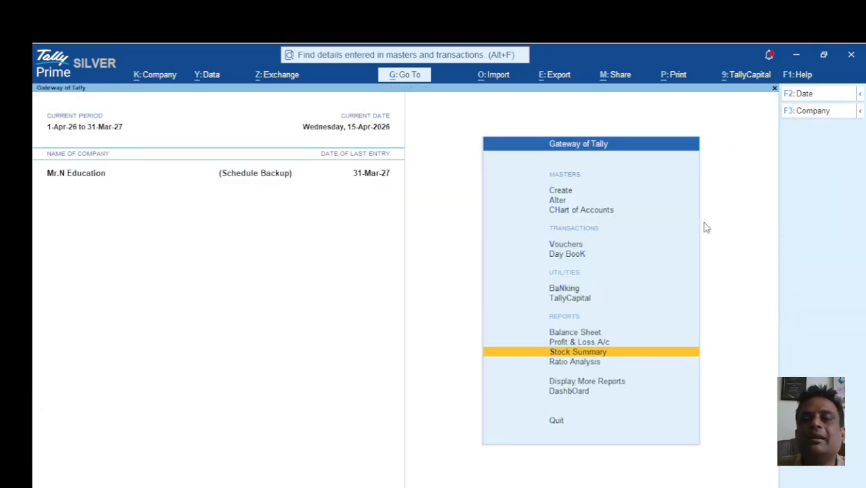